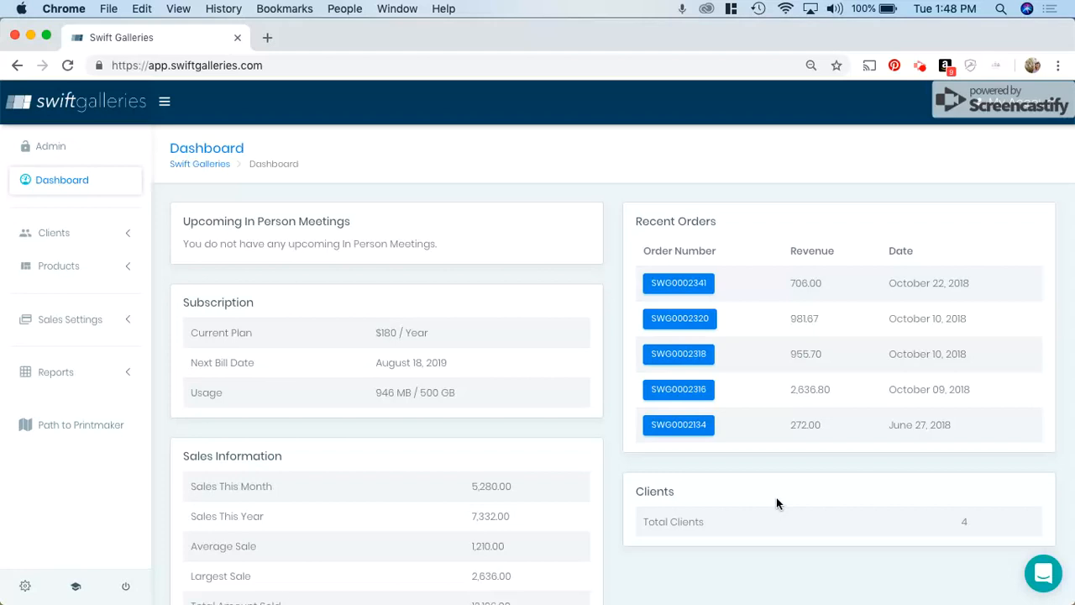
Open the product management list and sort products by creation date, newest first
click(59, 268)
click(53, 304)
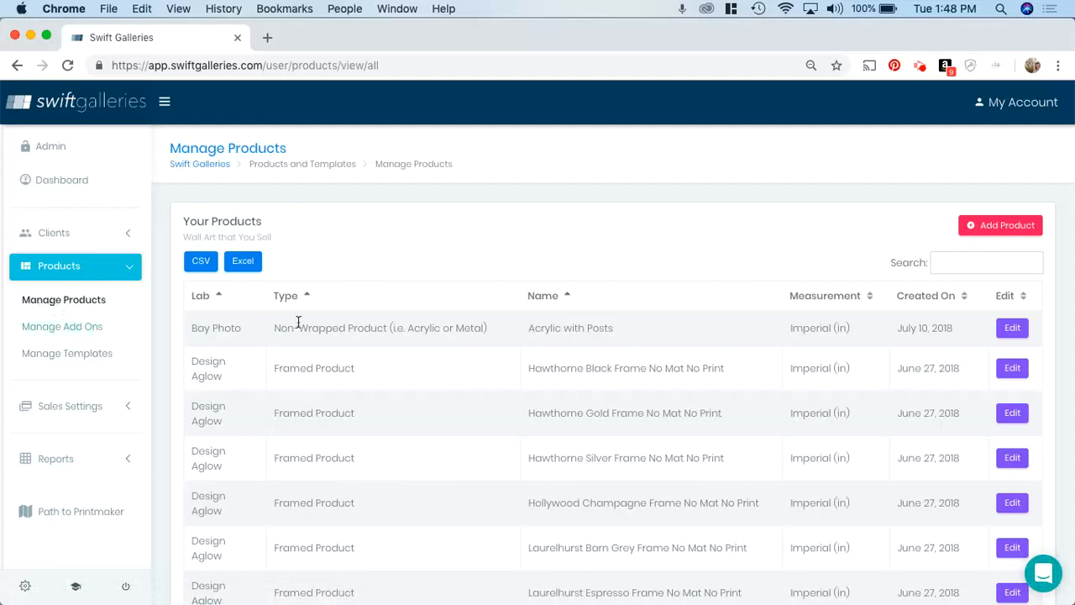
click(909, 295)
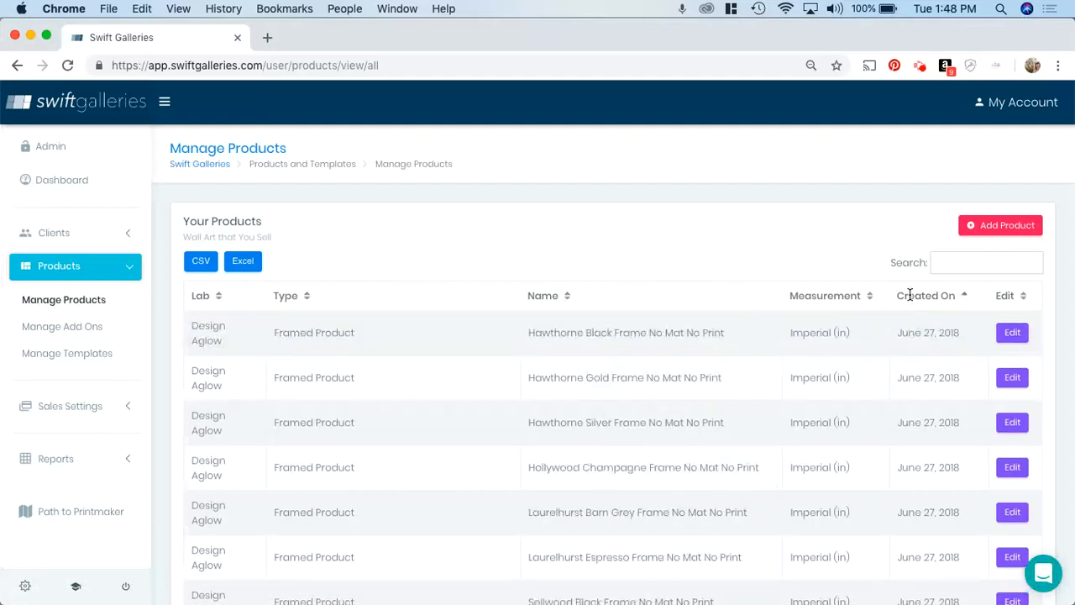
click(910, 296)
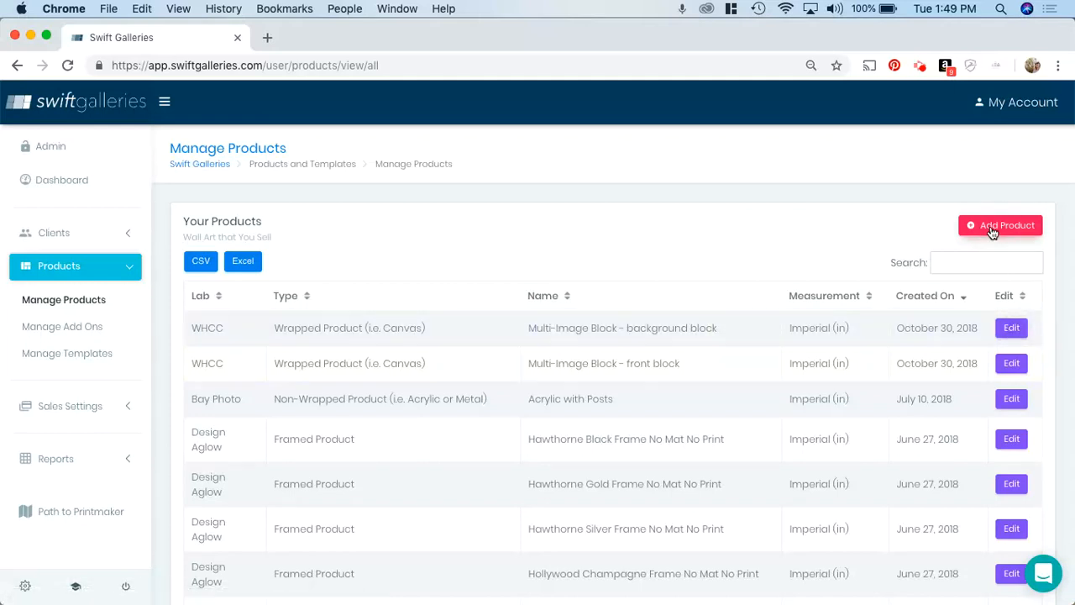
Edit the Multi-Image Block - background block product and add a size 20 wide, 24 high with cost 49
click(1011, 331)
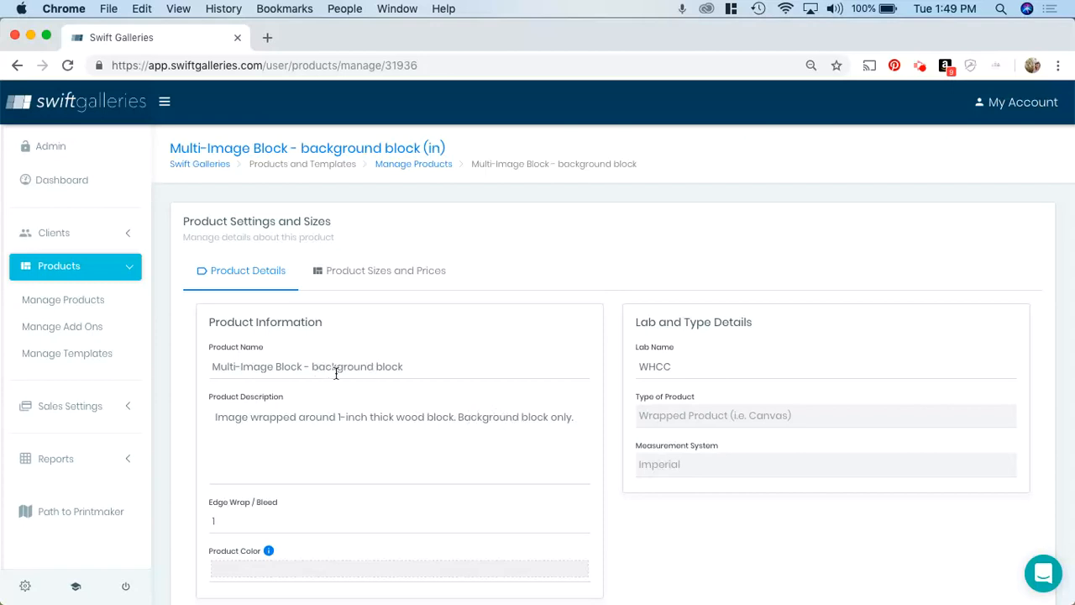
scroll(384, 422, down, 3)
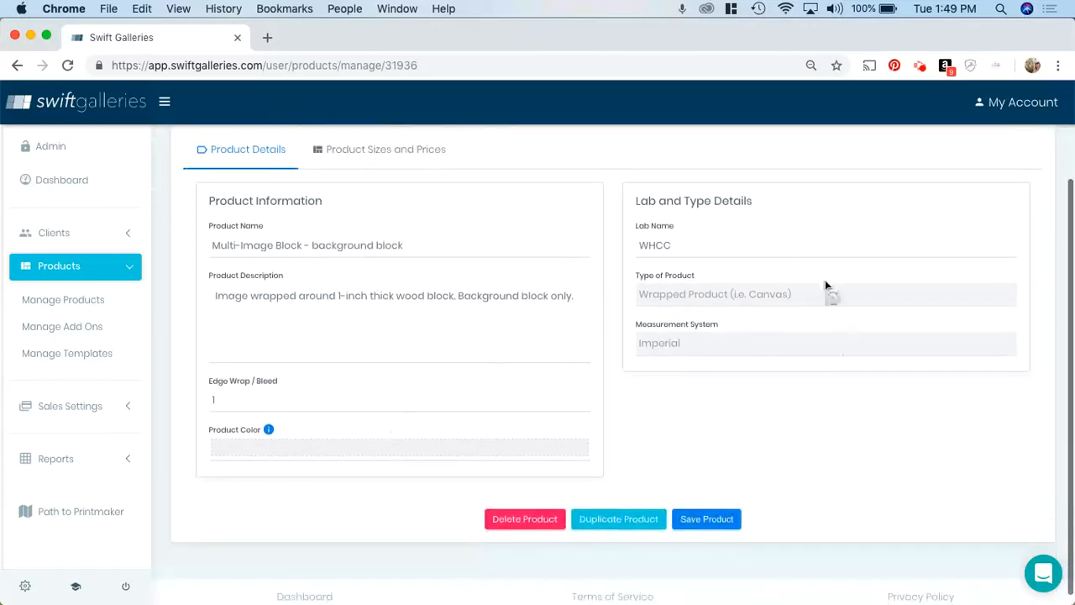
scroll(530, 317, up, 1)
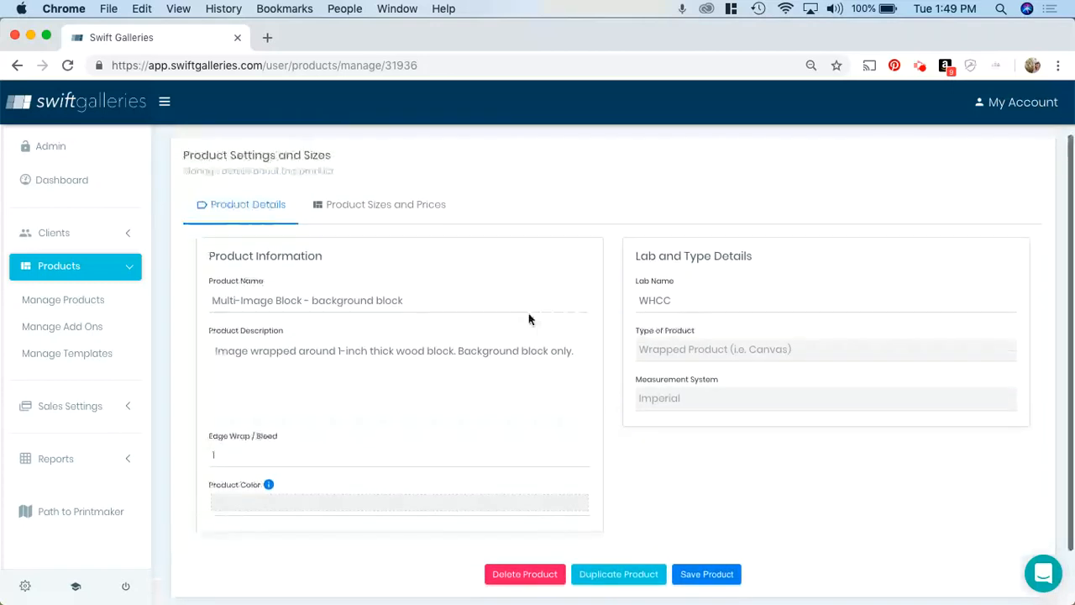
click(384, 210)
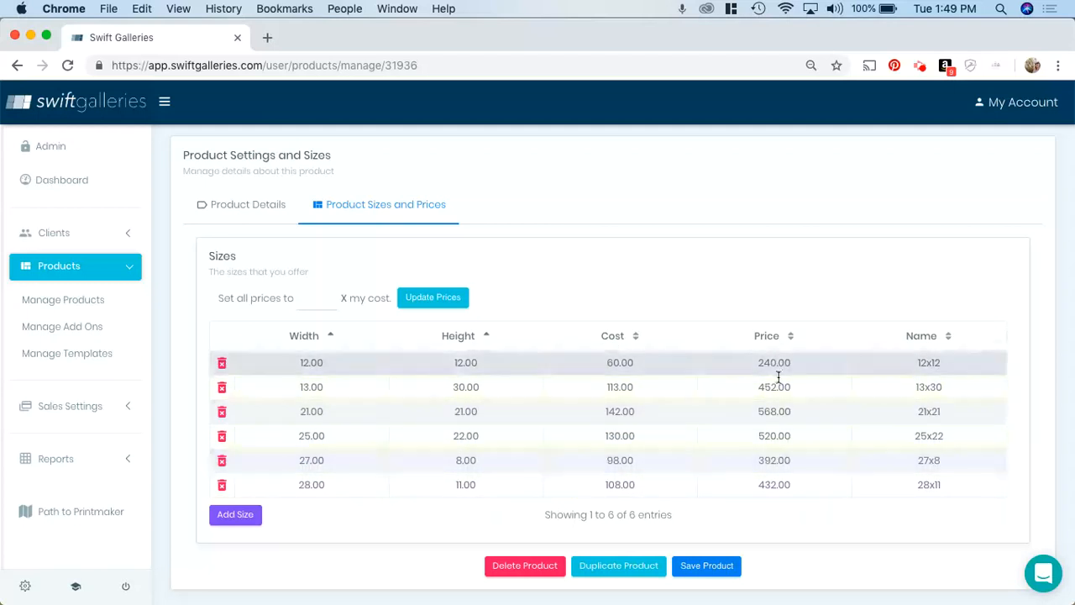
click(233, 517)
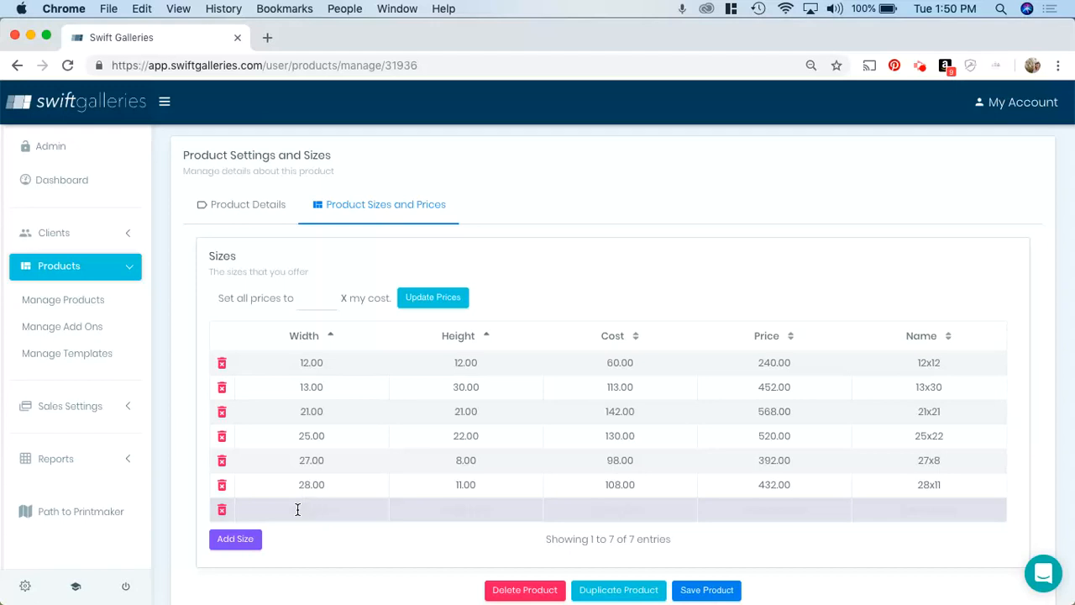
text(20)
key(Tab)
text(24)
key(Tab)
text(49)
Set all prices to 4 times cost, apply the price update, and save the product
click(310, 301)
text(4)
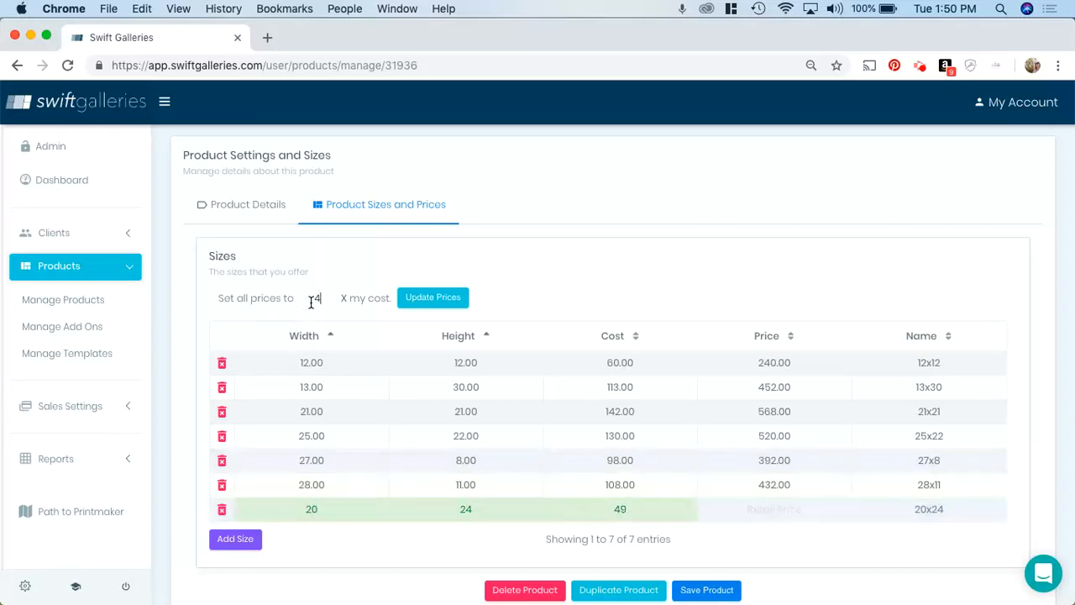
click(427, 303)
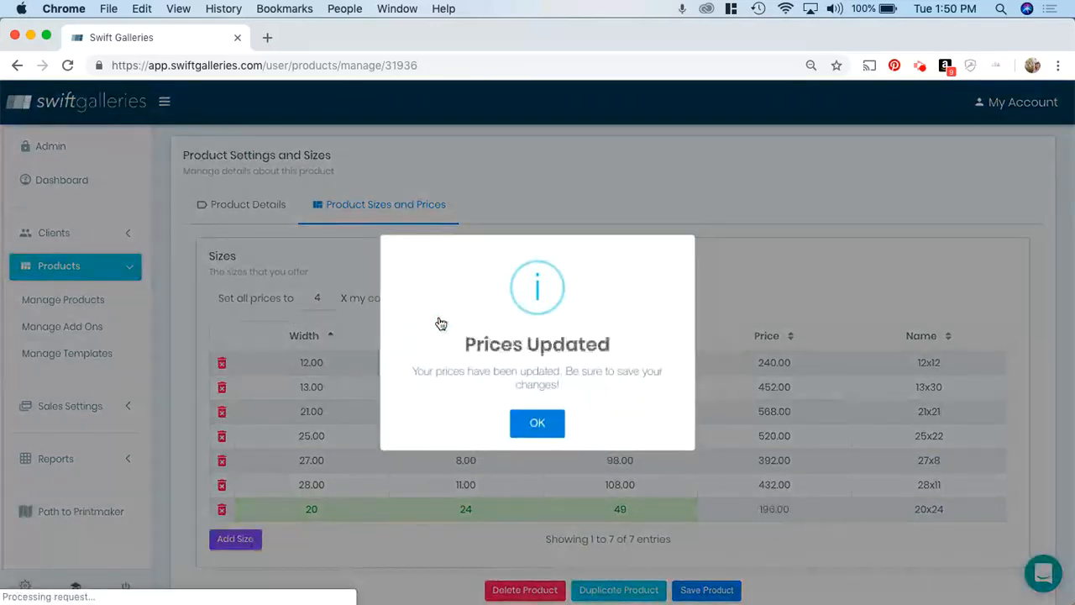
click(526, 425)
click(707, 591)
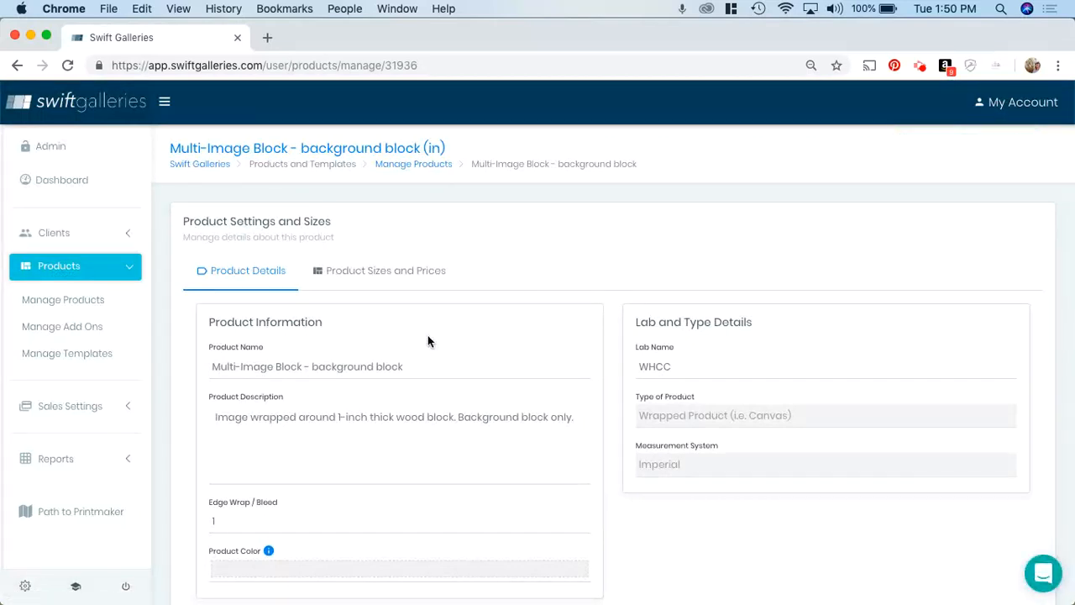
Return to the products list, re-sort by creation date, and open the Multi-Image Block - front block sizes and prices
click(63, 307)
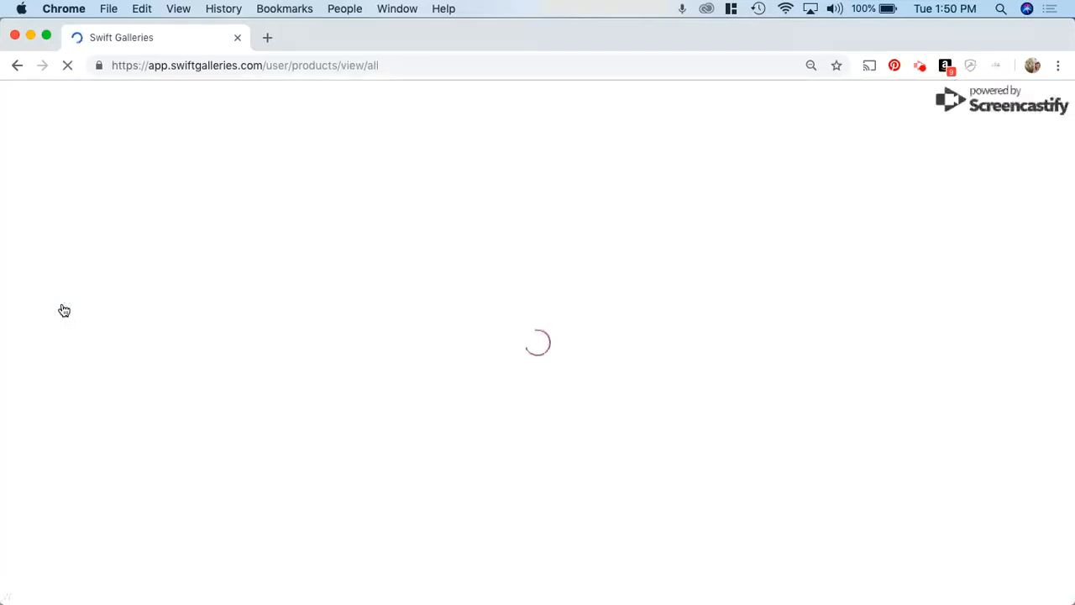
click(935, 297)
click(935, 297)
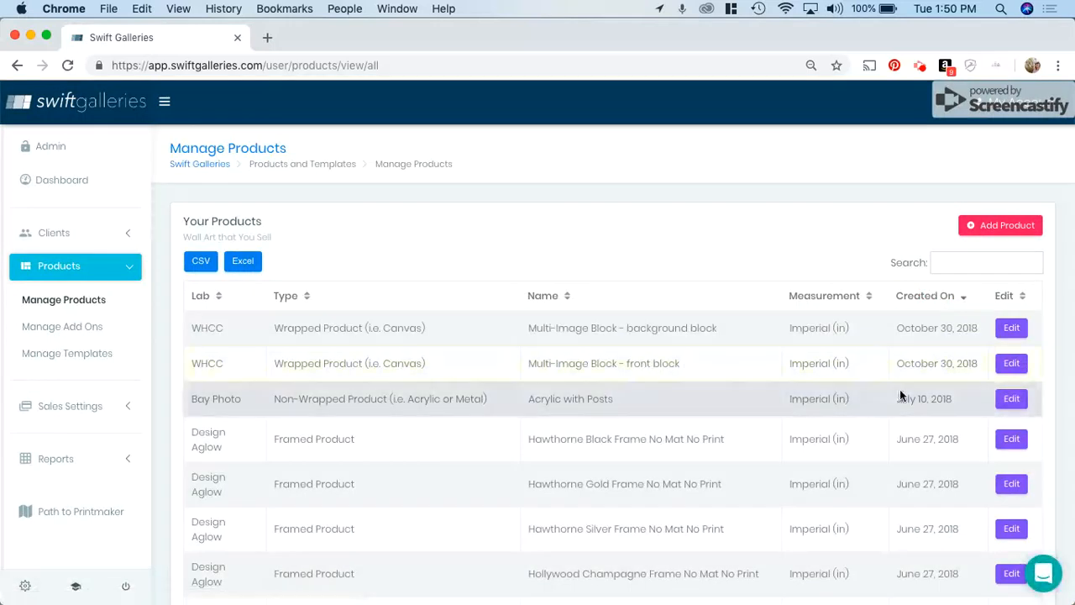
click(1009, 363)
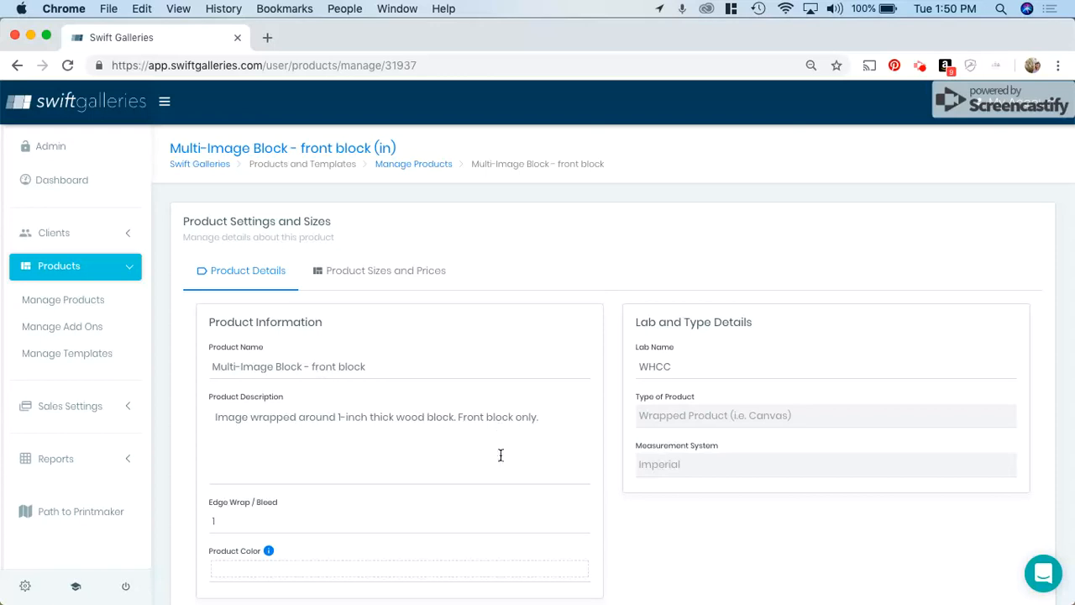
click(393, 271)
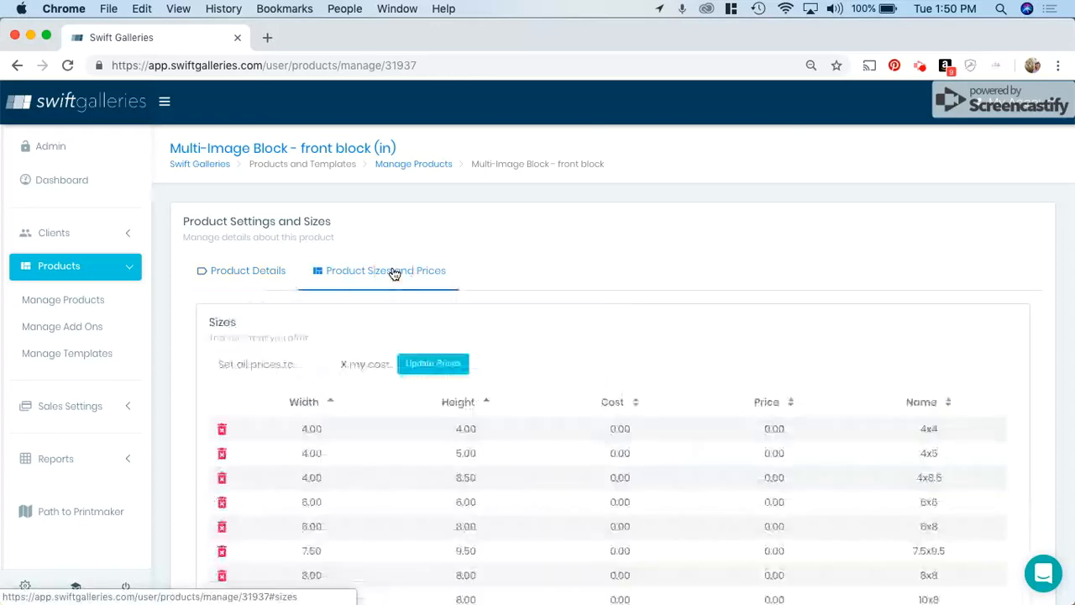
Add an 11 by 14 size with cost 0 and price 0 to the front block and save the product
scroll(673, 277, down, 5)
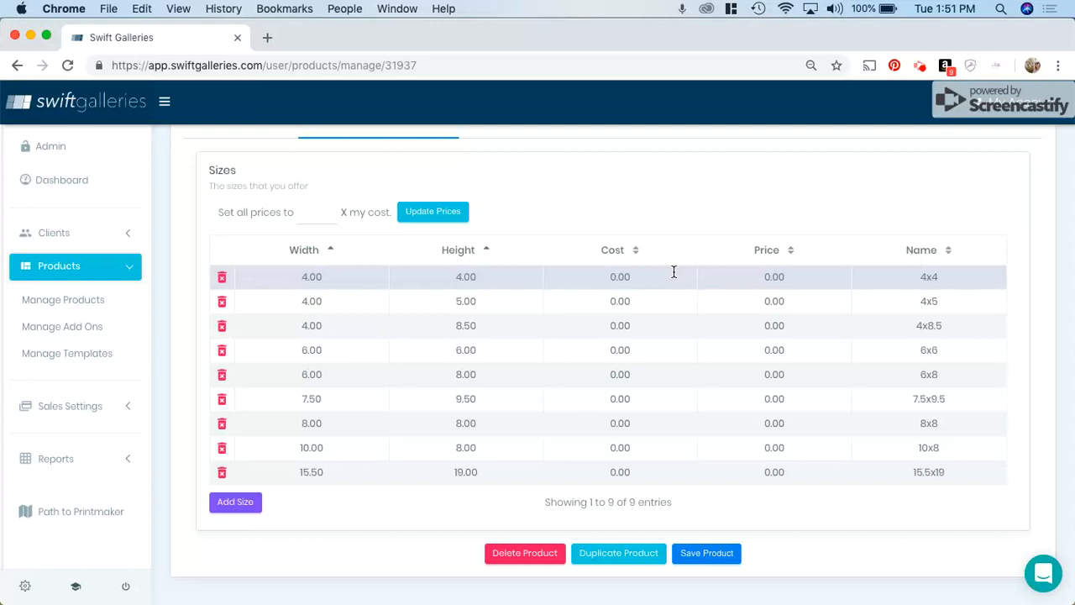
click(243, 508)
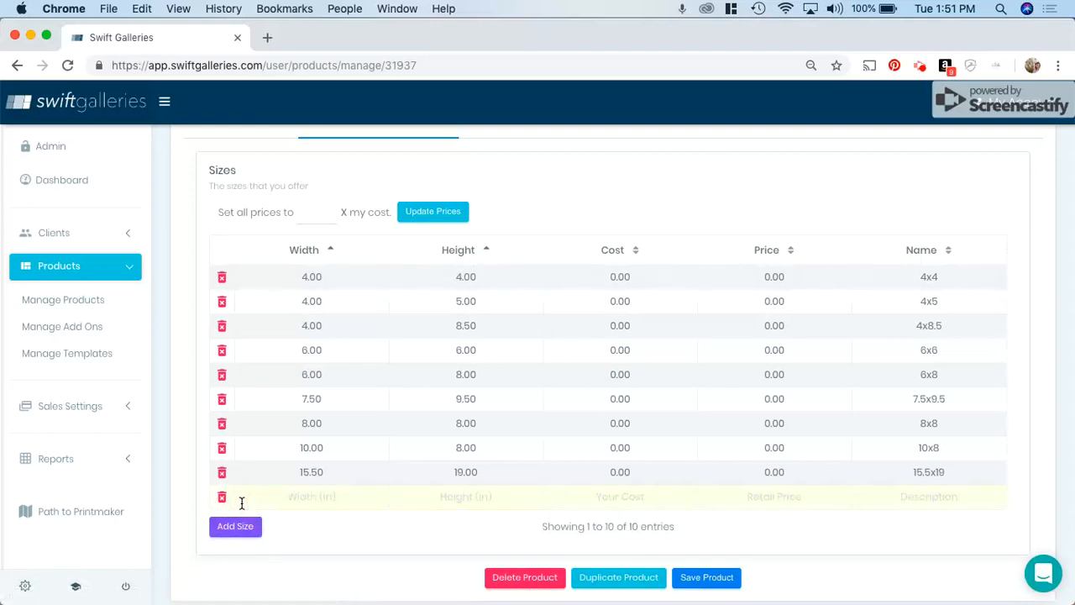
click(300, 497)
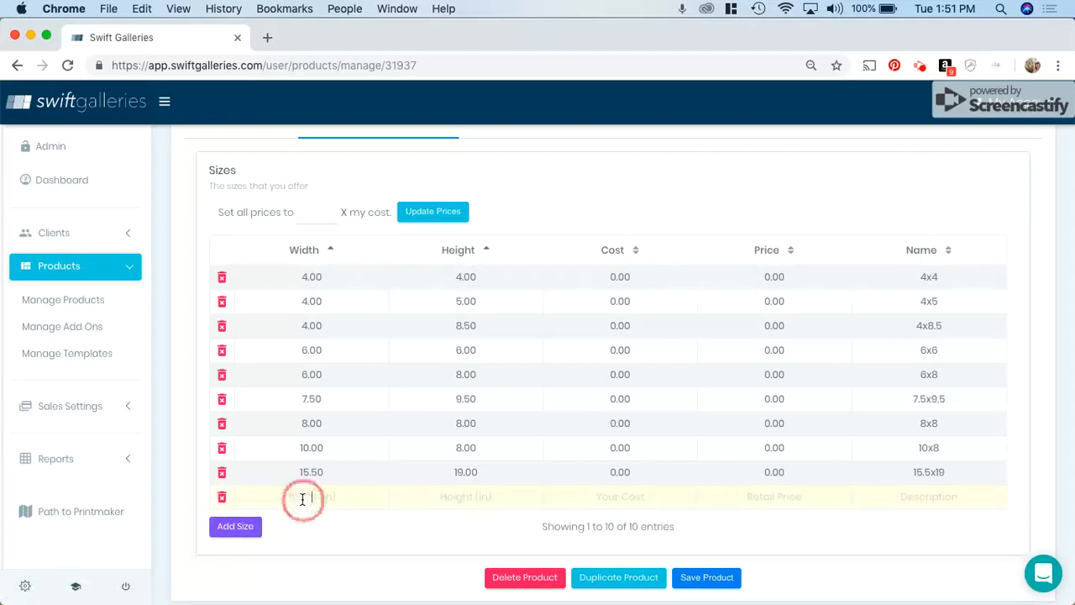
text(11)
key(Tab)
text(14)
key(Tab)
text(0)
key(Tab)
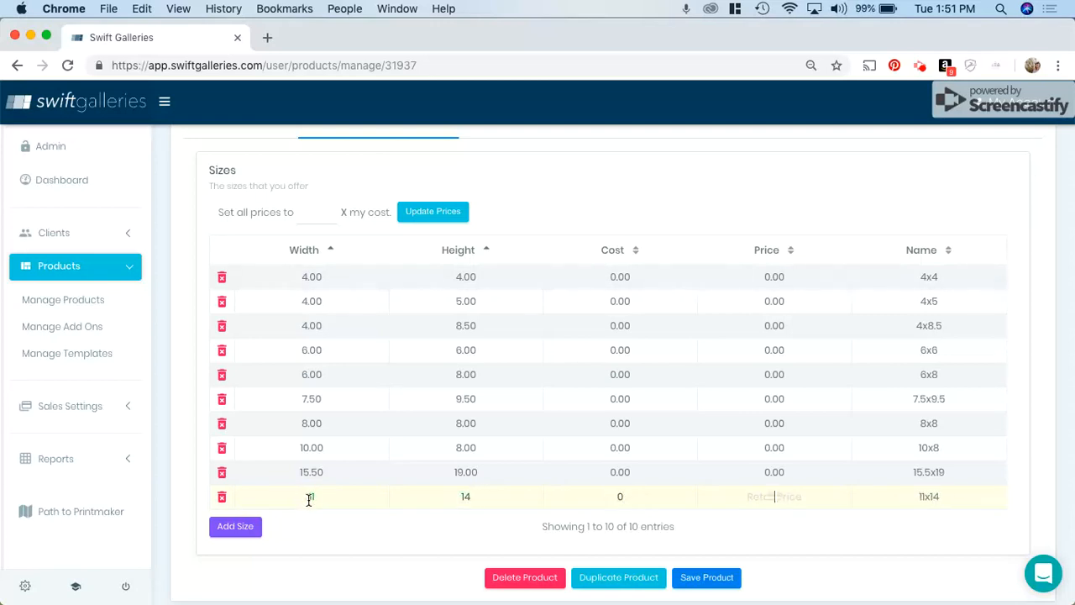
text(0)
click(700, 581)
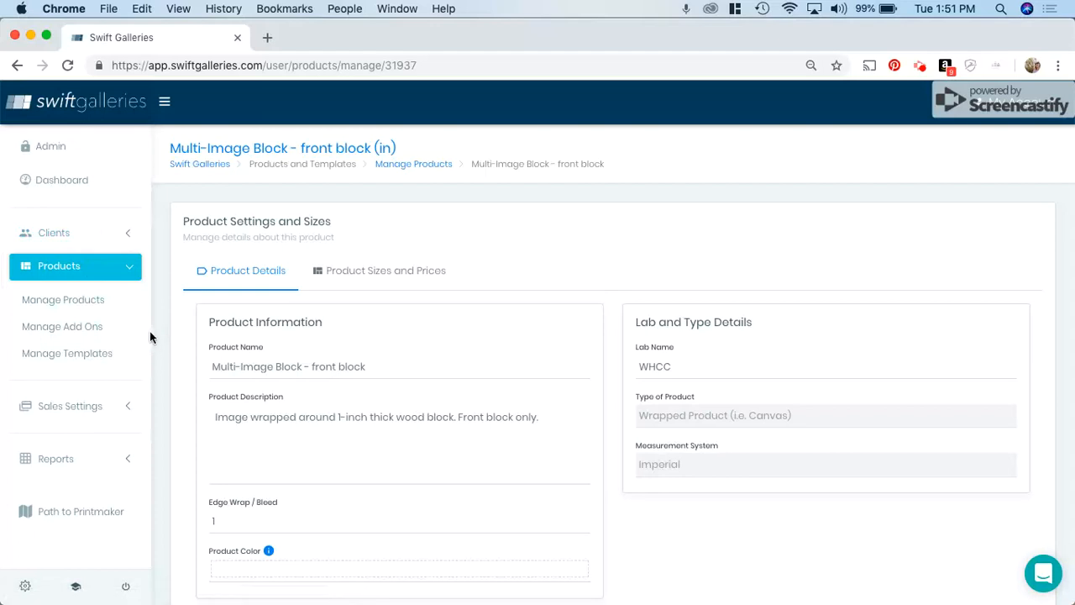
Open template management, start a new template, and name it 20x24 Frame
click(49, 354)
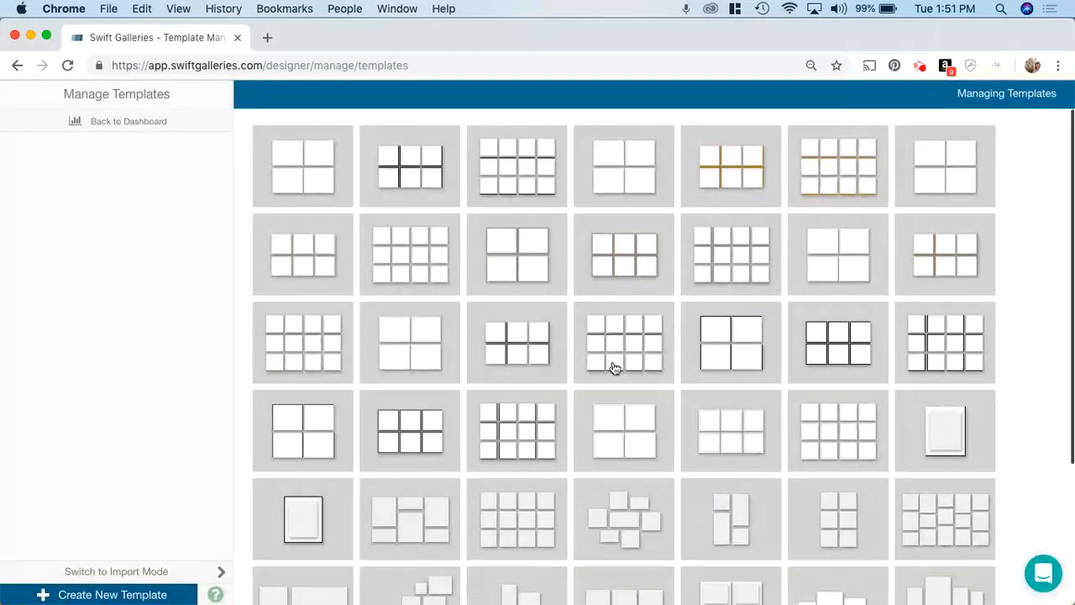
scroll(614, 382, down, 5)
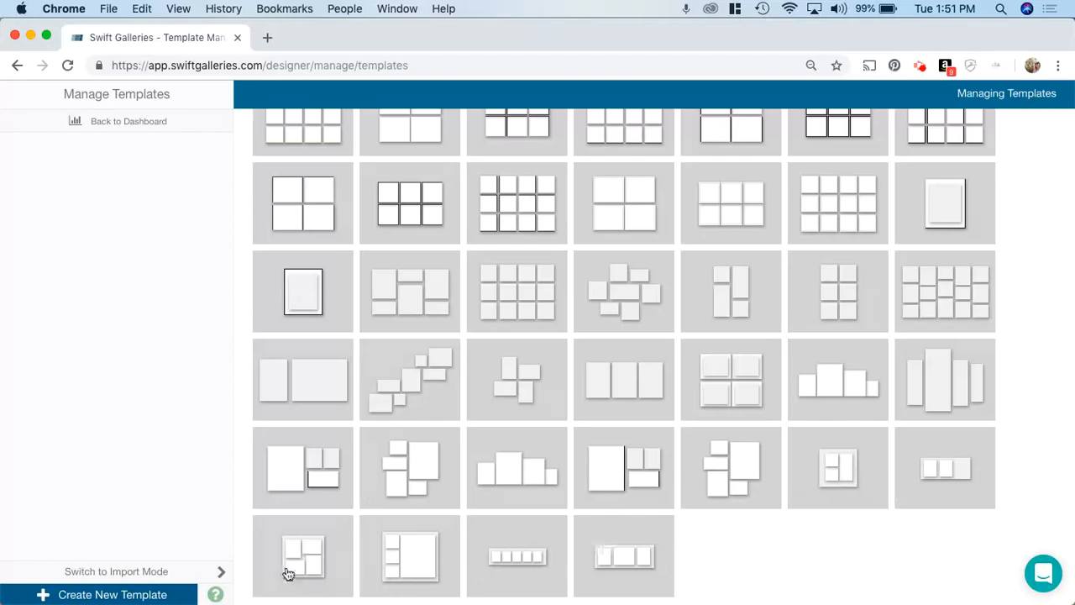
click(117, 592)
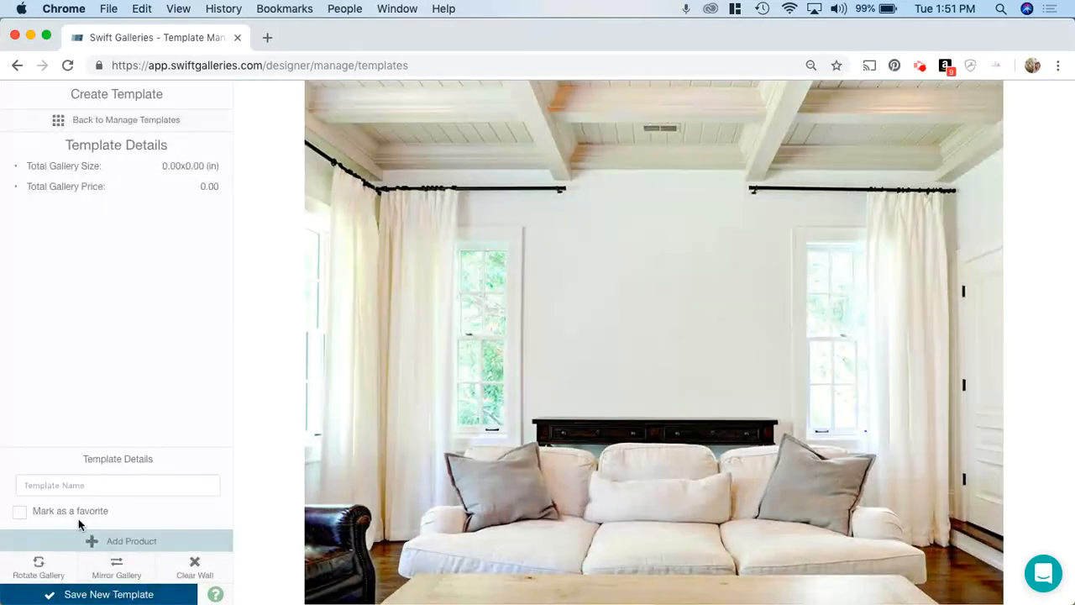
click(64, 486)
text(20x24 Framed)
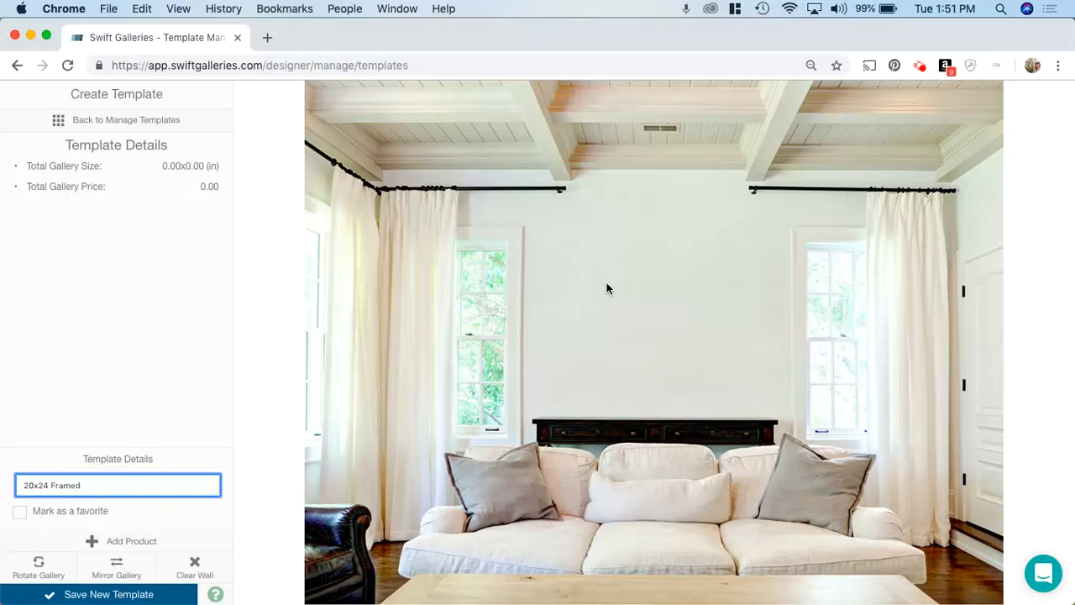
Add the Multi-Image Block - background block product to the wall, resized to about 24 x 20 in
click(606, 283)
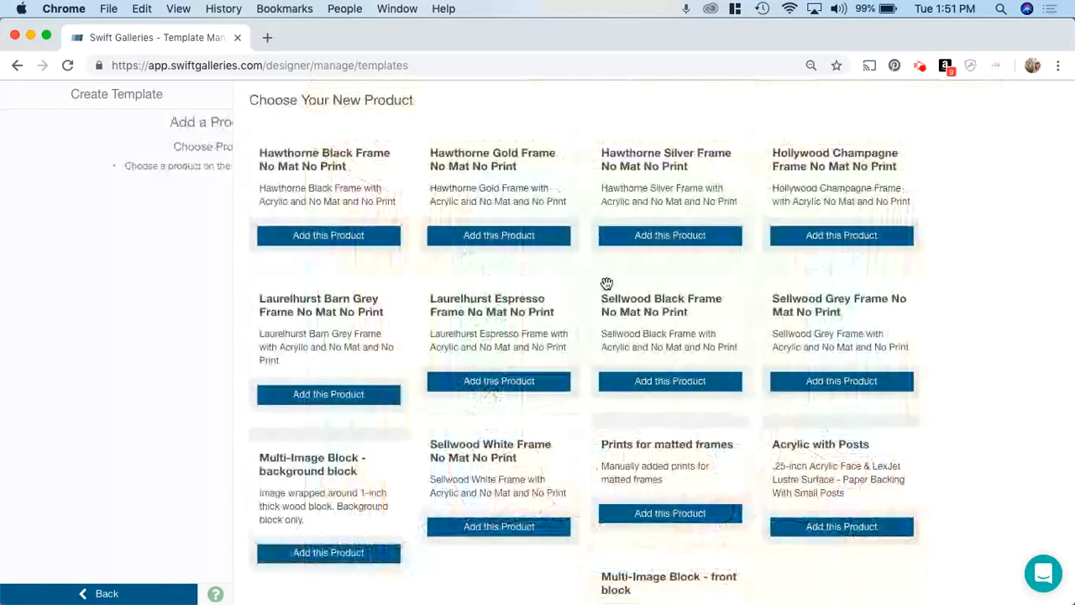
click(372, 556)
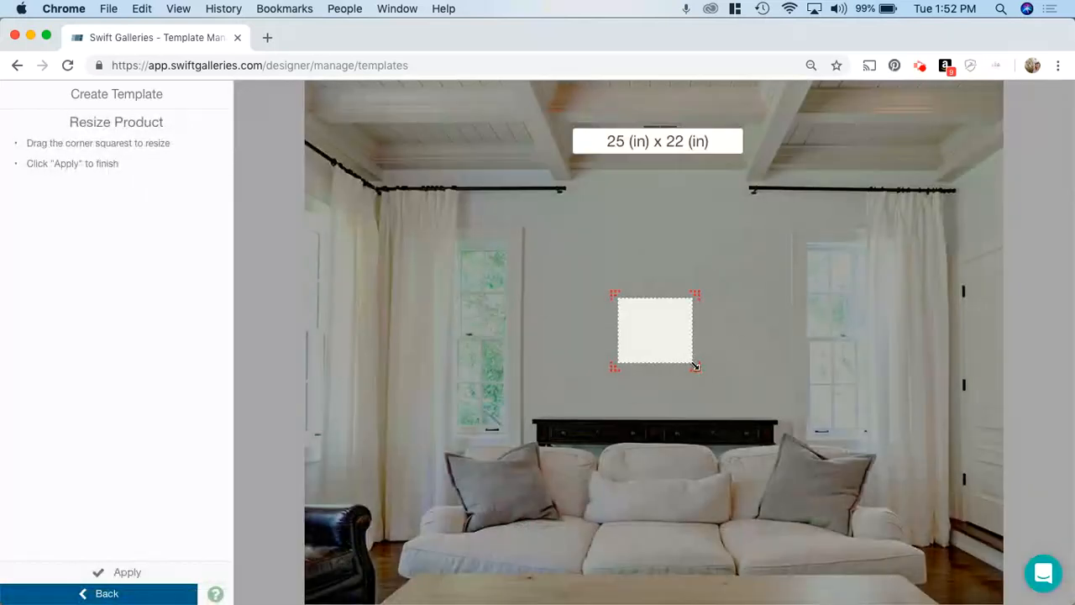
drag(694, 364, 692, 361)
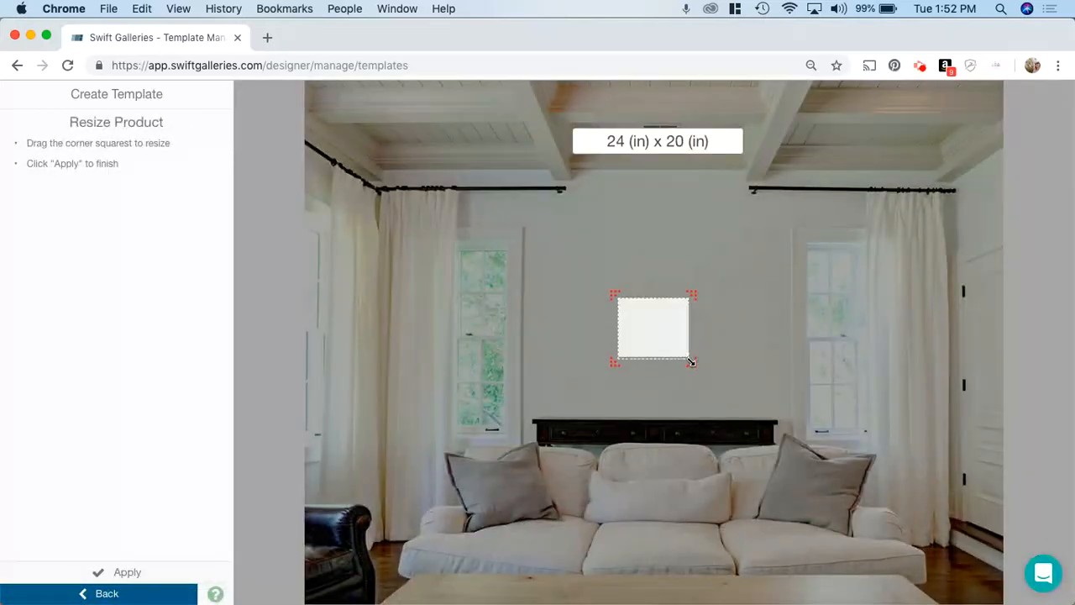
click(120, 569)
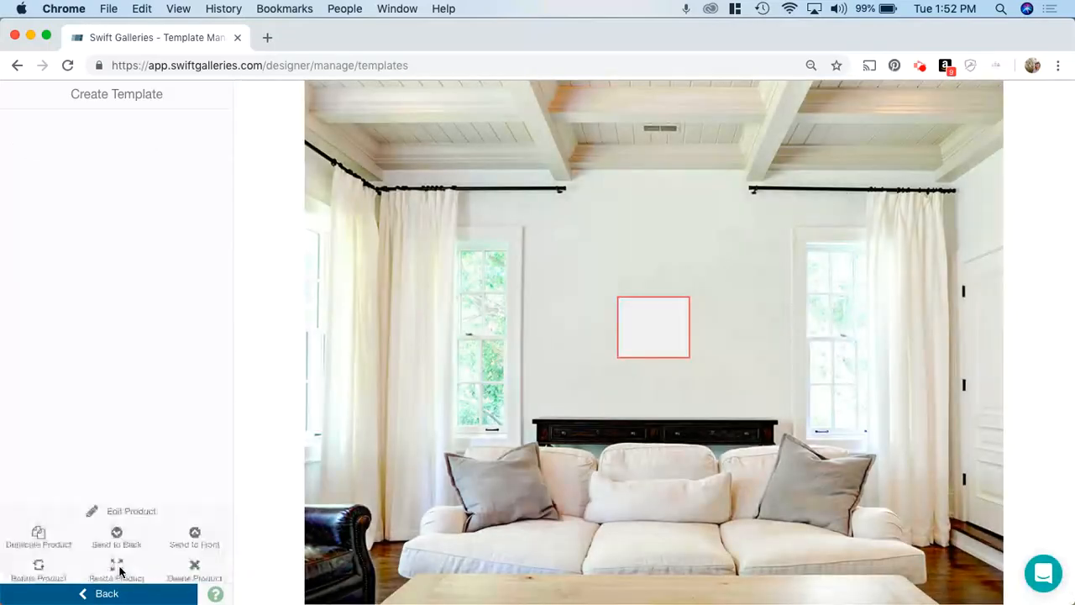
Add the Multi-Image Block - front block product on top, resized to about 14 x 11 in
click(118, 509)
scroll(666, 476, down, 2)
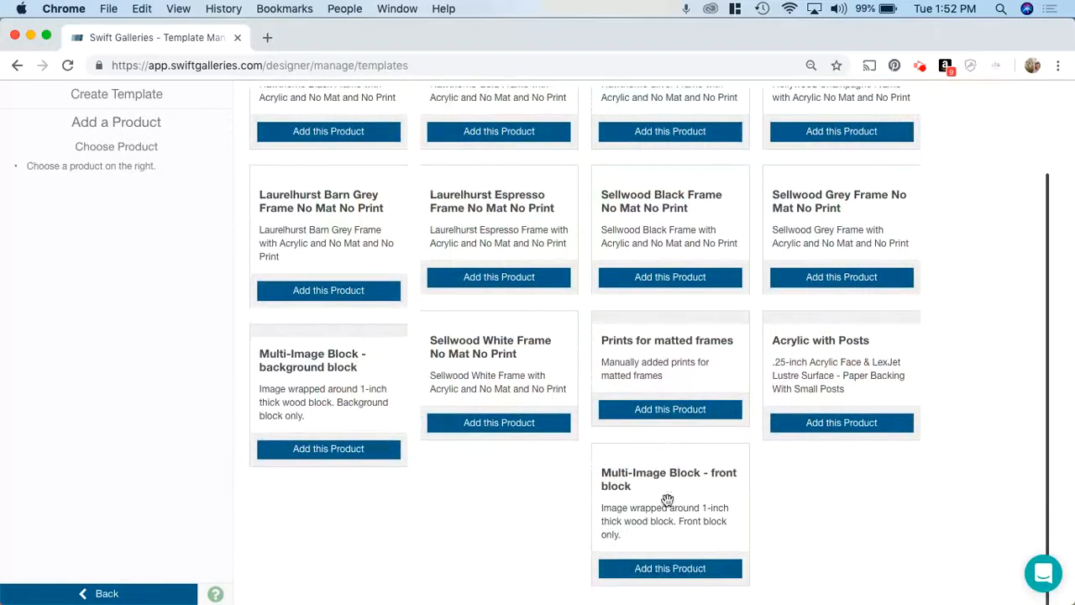
click(663, 569)
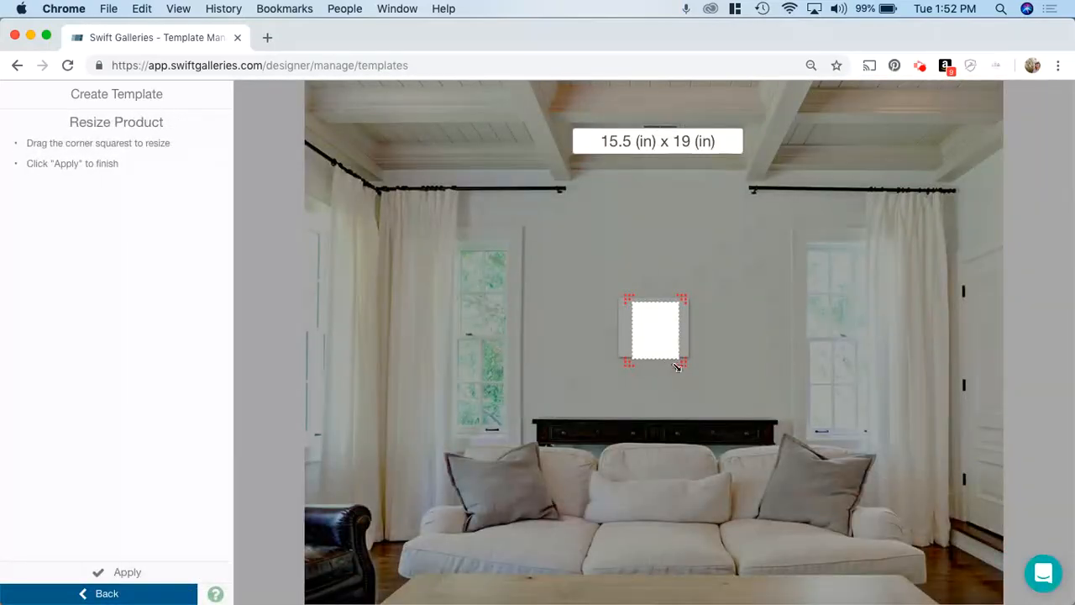
drag(685, 365, 662, 331)
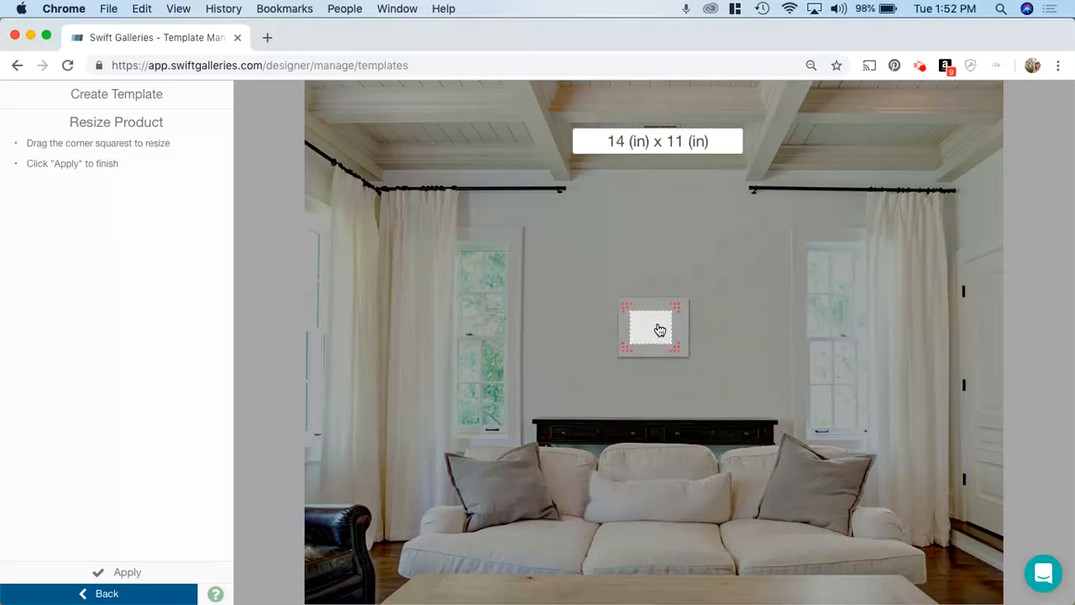
click(135, 574)
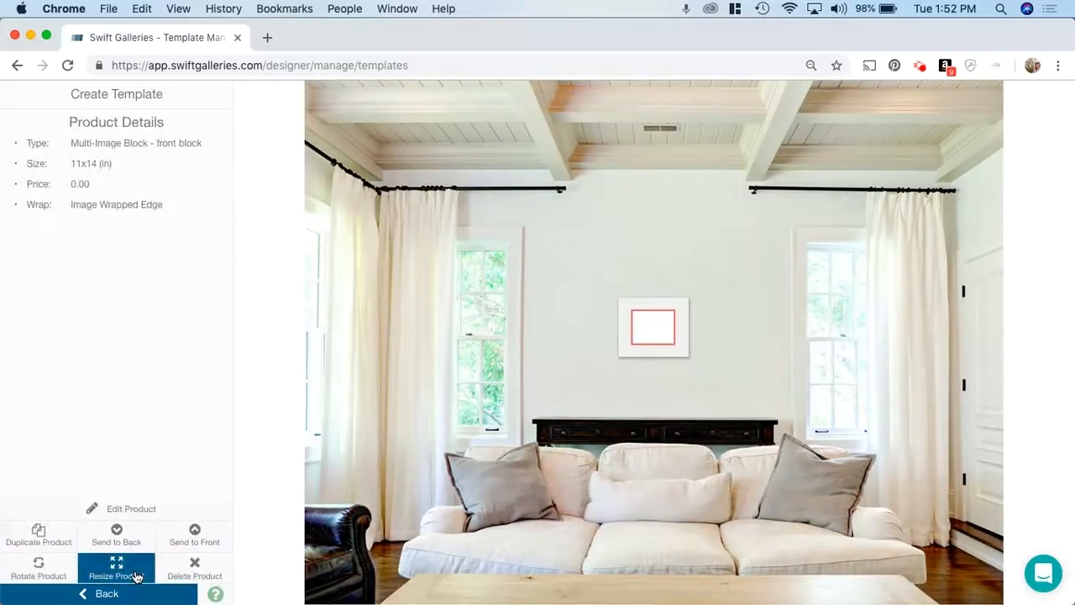
Save the new template and return to the dashboard
click(458, 427)
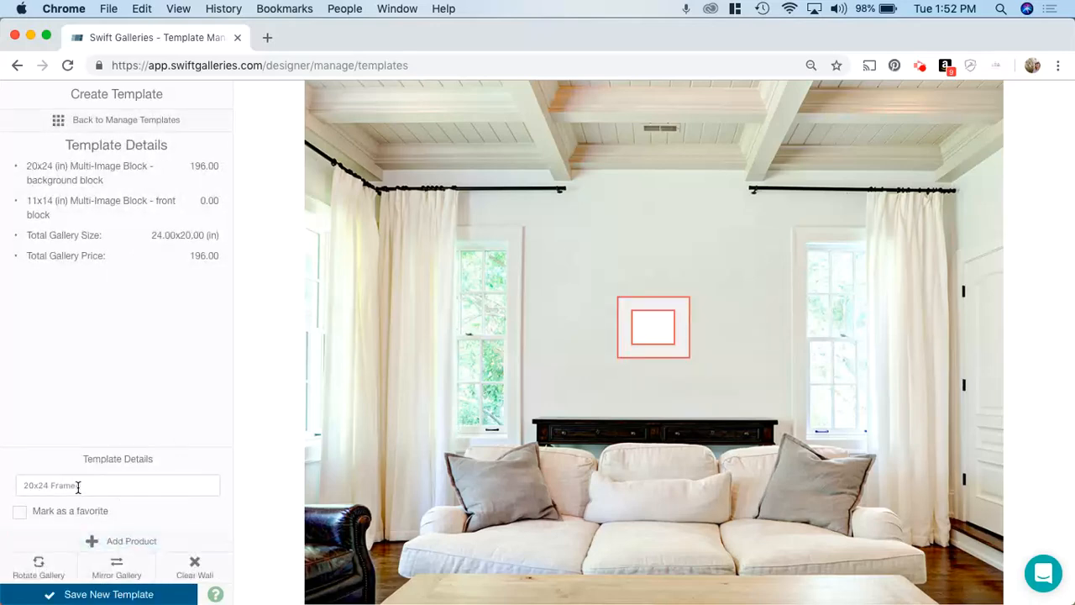
click(92, 594)
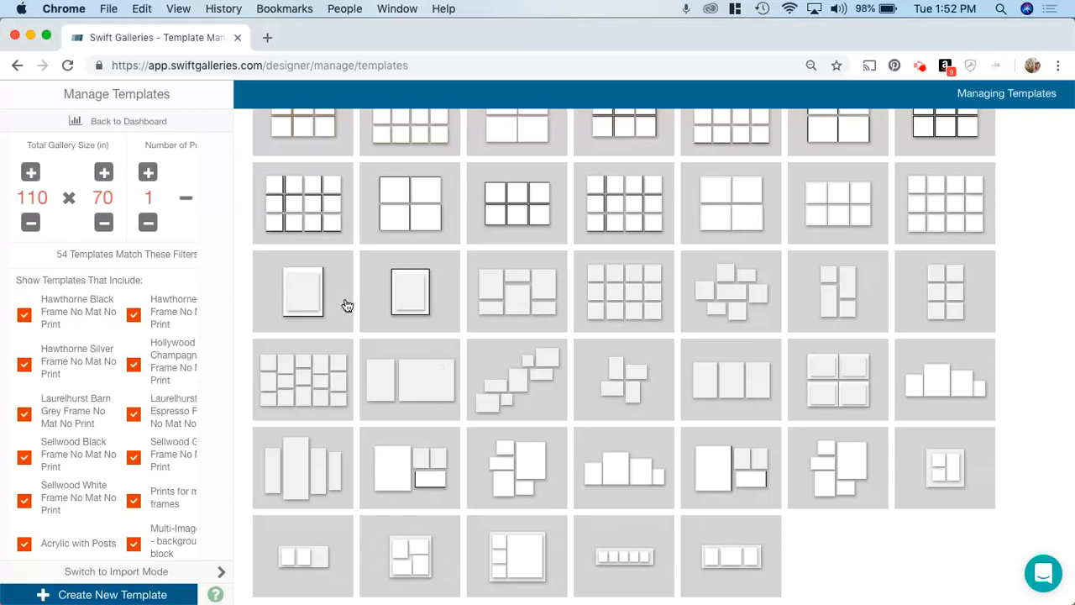
click(141, 123)
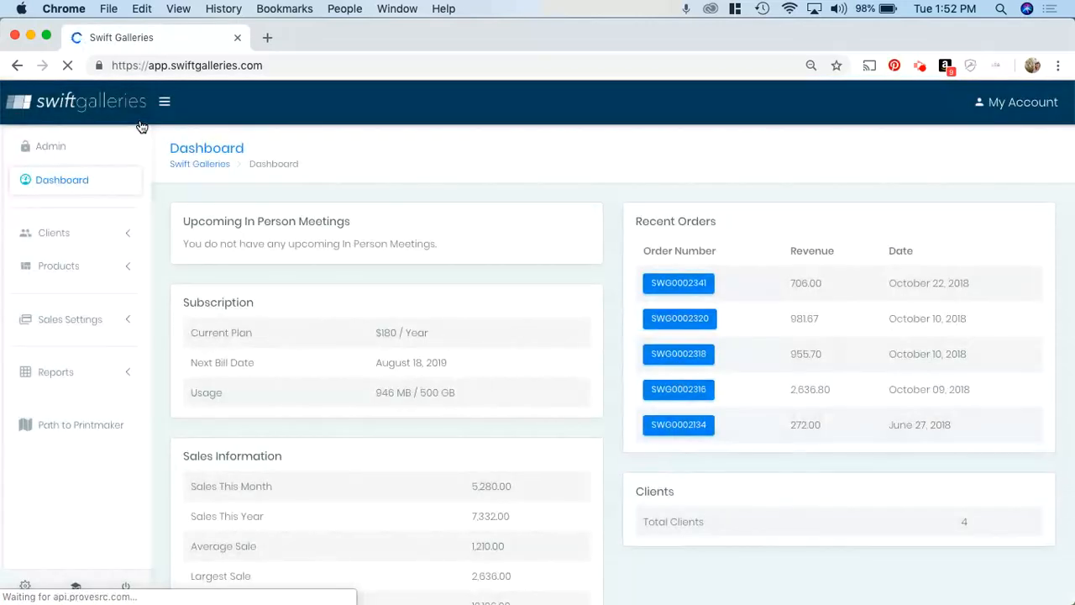
Open the first client under Manage Clients and enter its design workspace
click(70, 233)
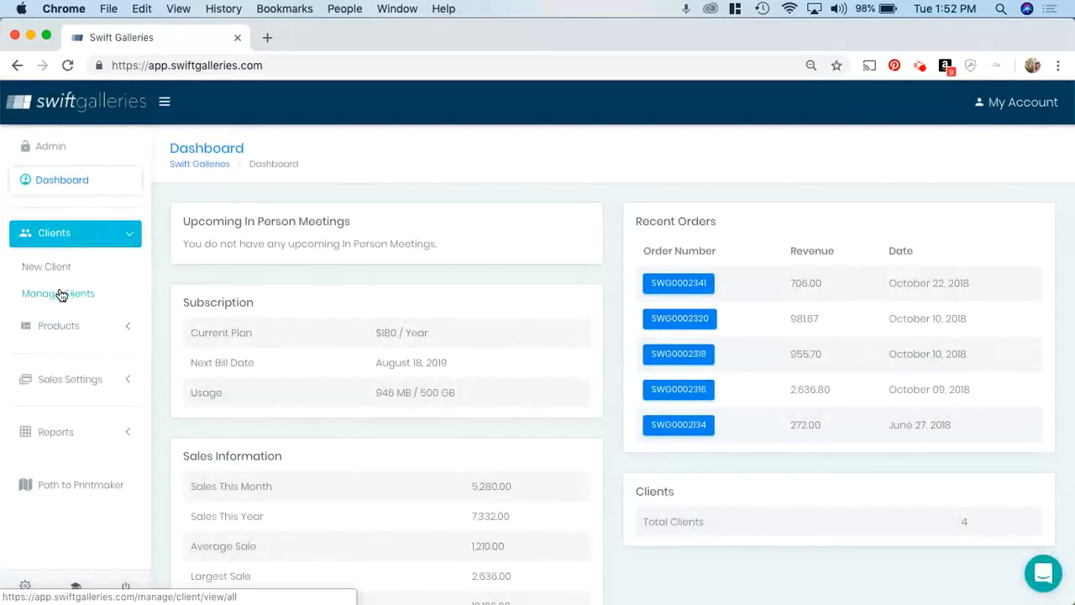
click(61, 294)
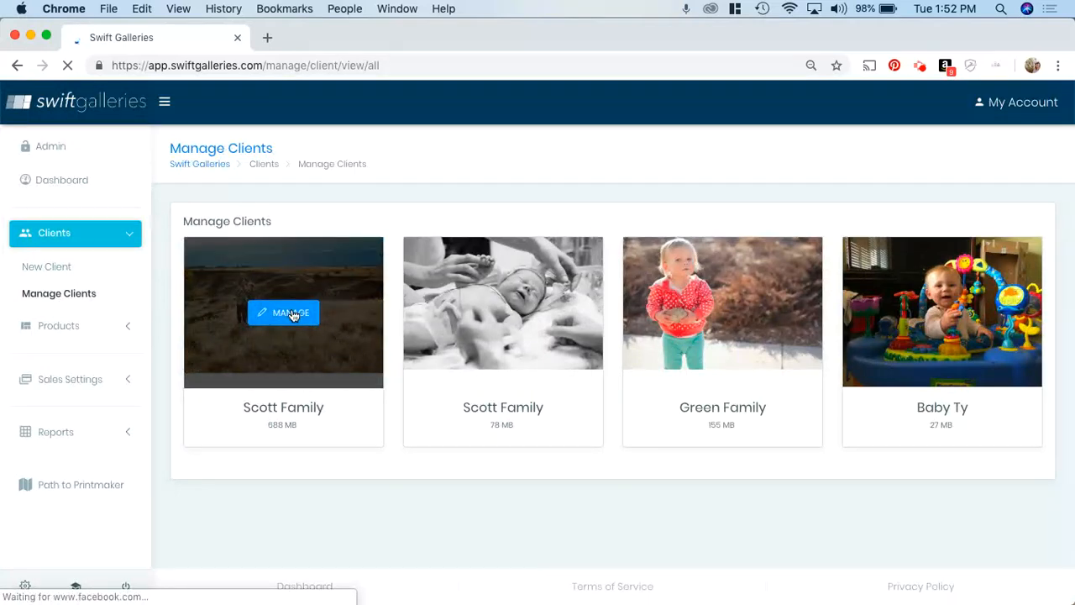
click(292, 314)
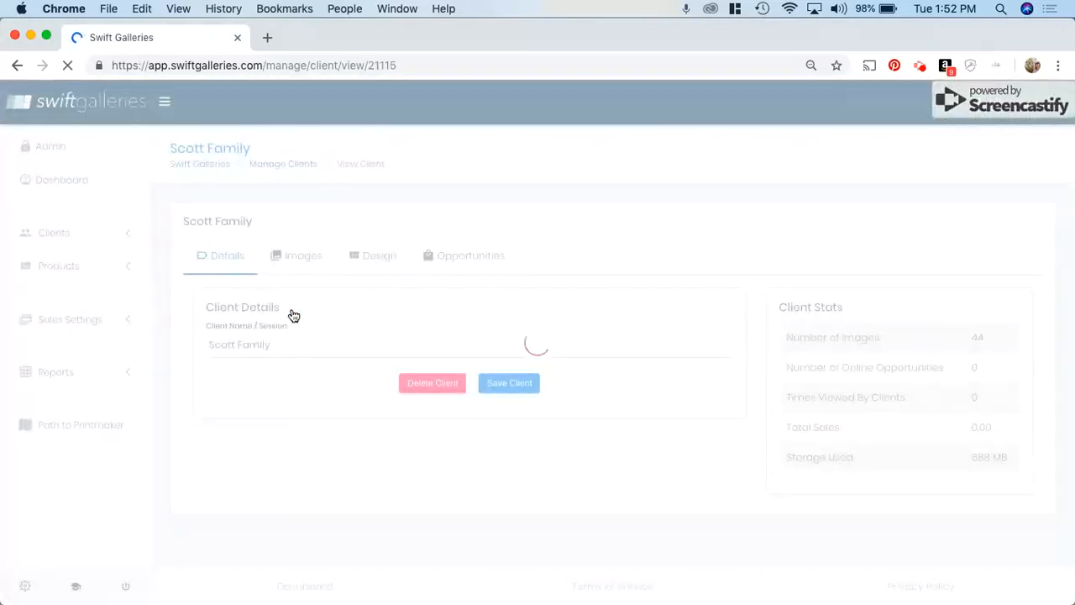
click(379, 257)
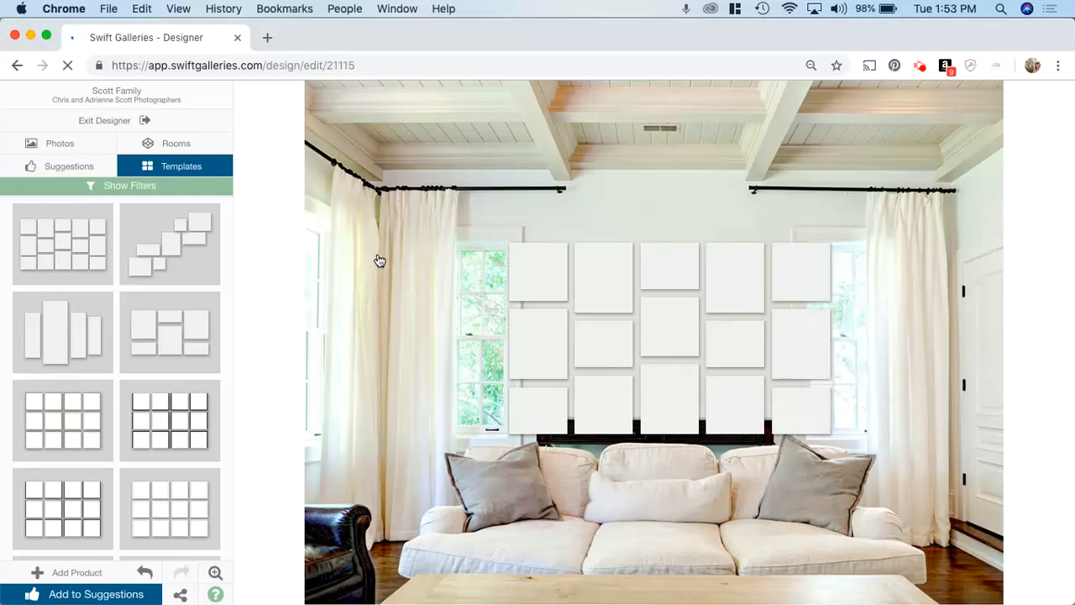
Apply the new layered 20x24 frame template to the wall from the templates list
scroll(153, 404, down, 5)
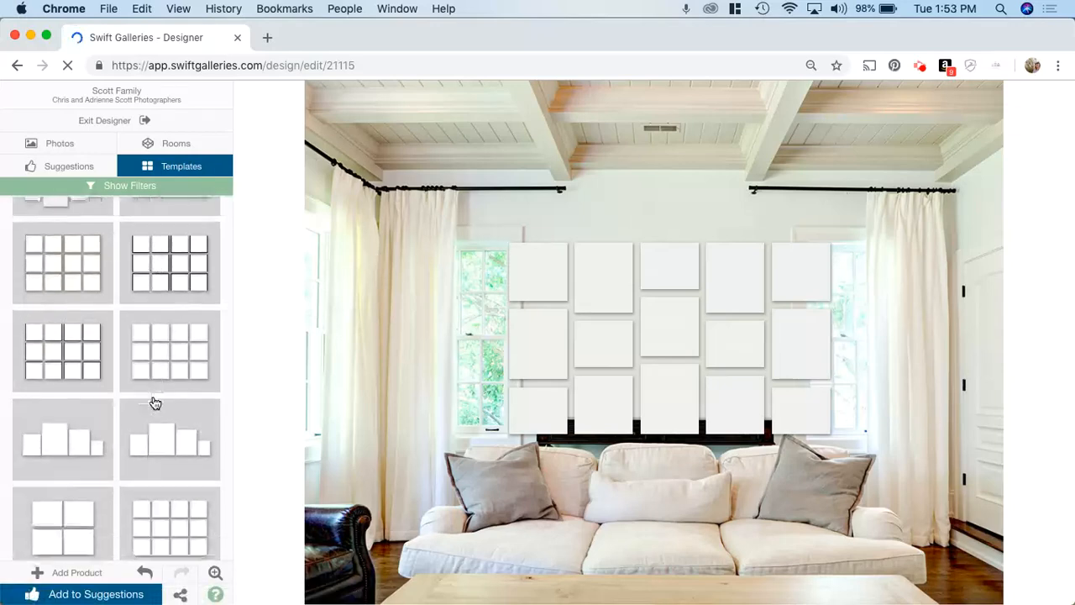
scroll(155, 403, down, 5)
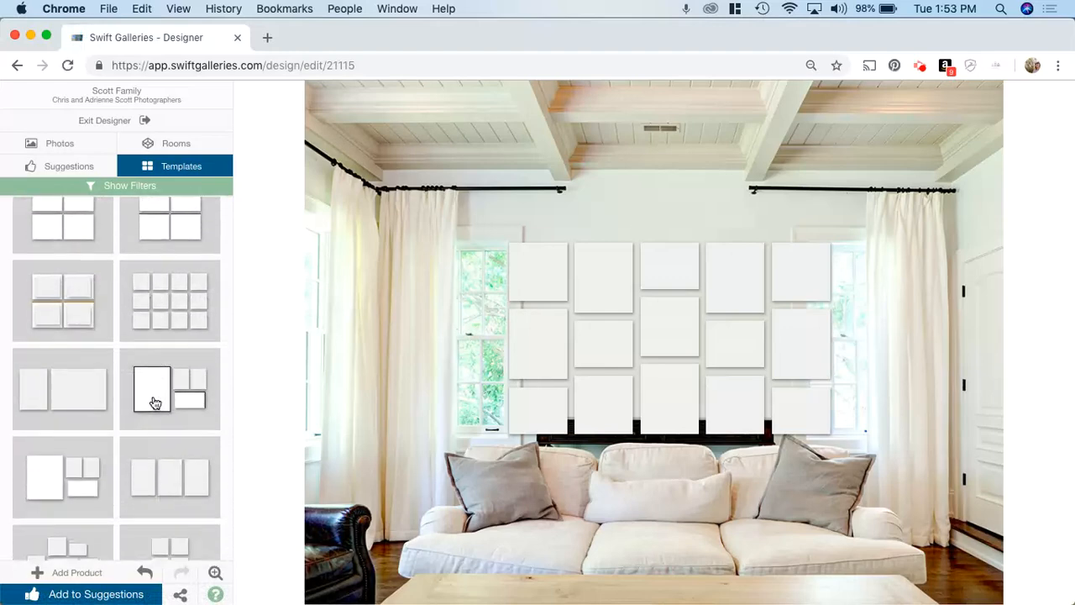
scroll(153, 401, down, 10)
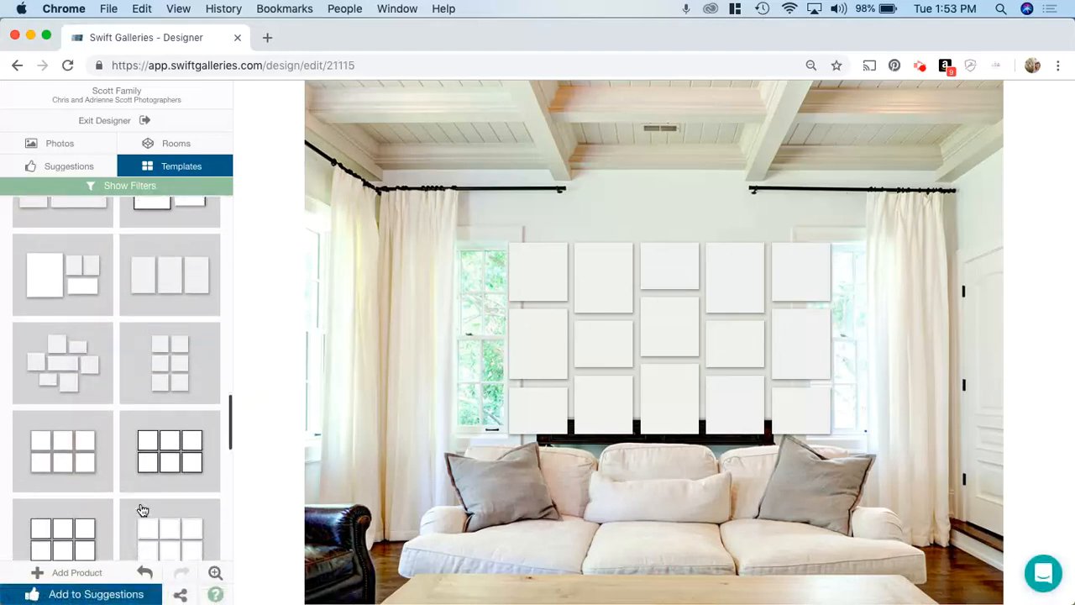
scroll(143, 510, down, 5)
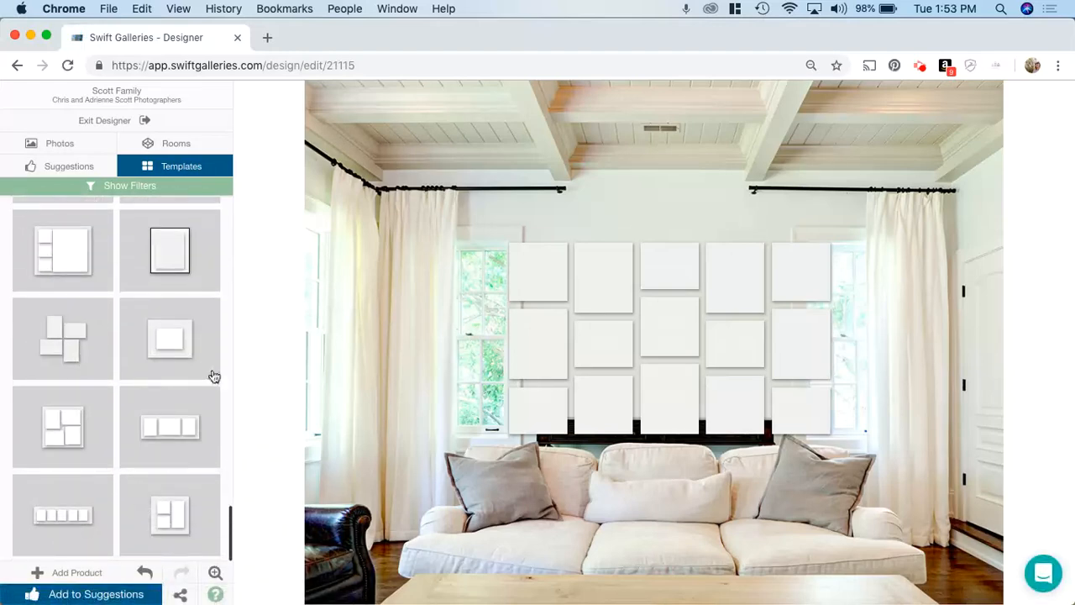
click(179, 350)
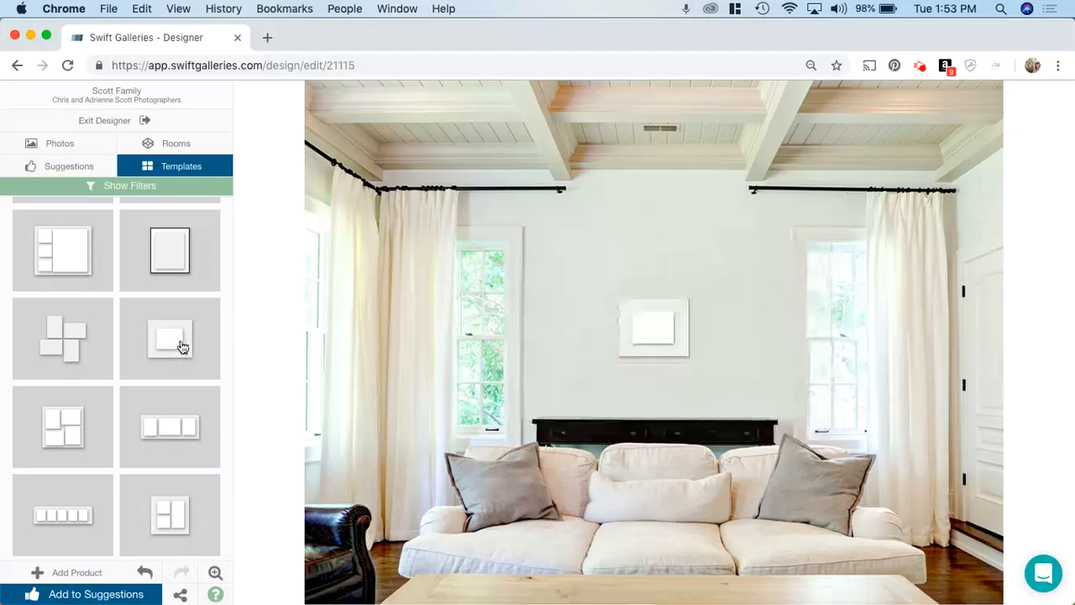
Switch the room backdrop to the corner room with the leather armchair and tall windows
click(187, 146)
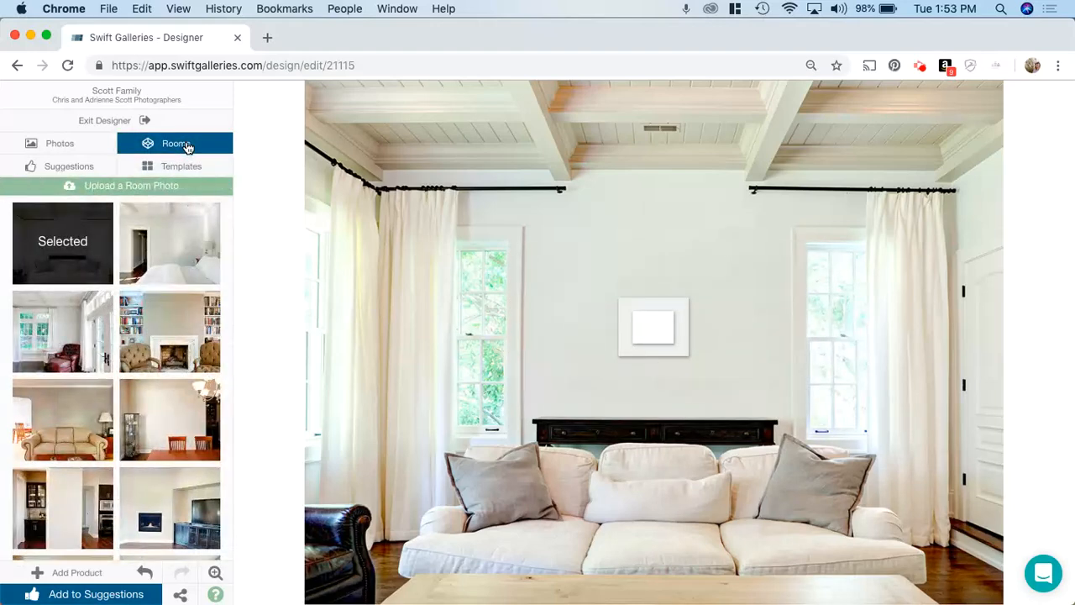
mouse_move(76, 368)
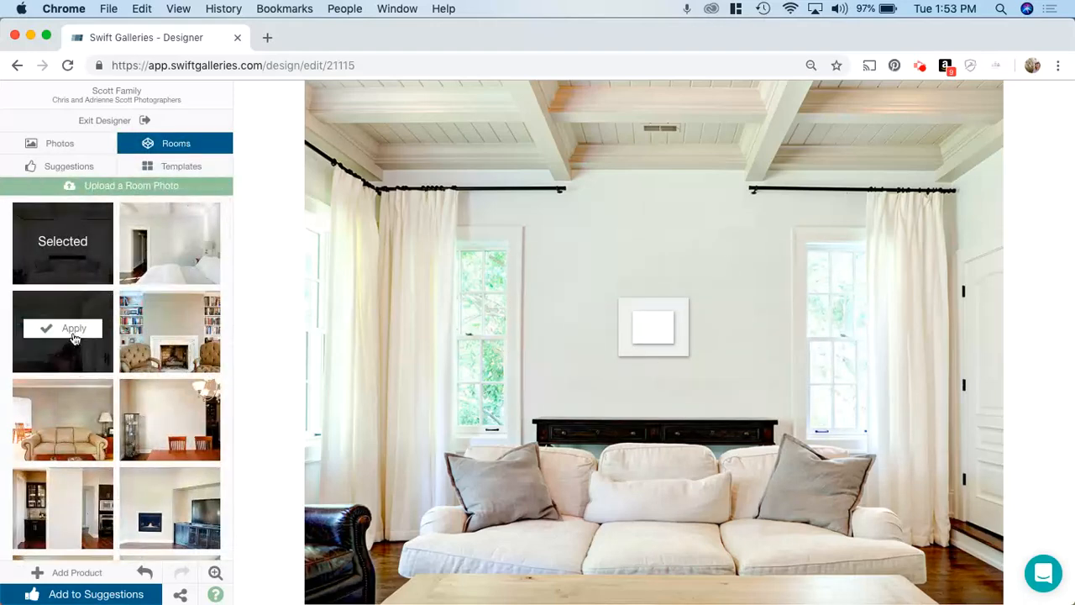
click(73, 330)
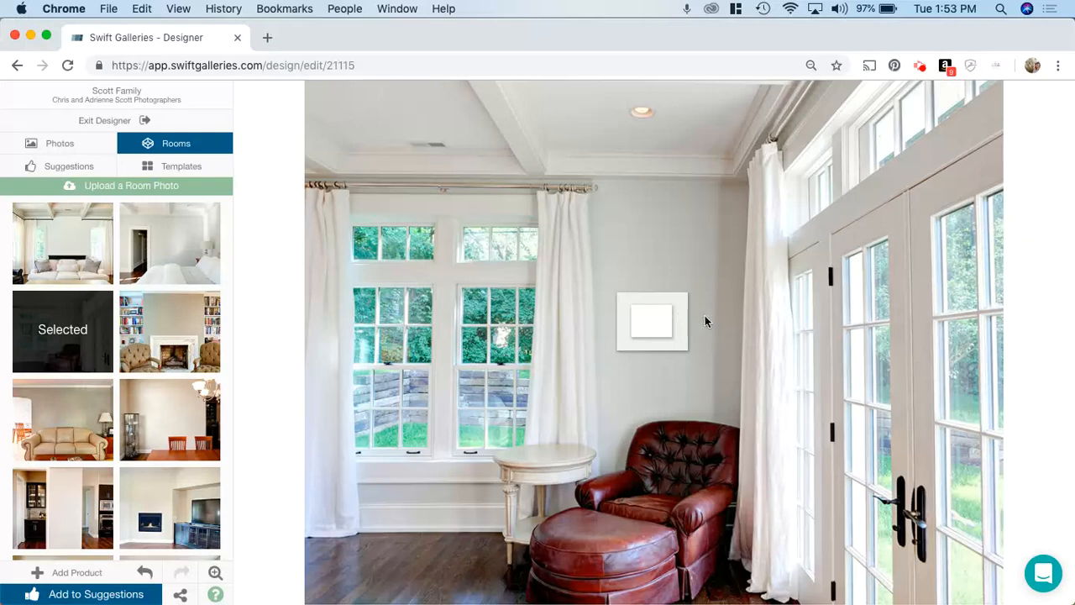
Nudge the gallery slightly lower and to the right on the wall, then review its gallery details
click(684, 319)
drag(684, 318, 695, 329)
click(681, 394)
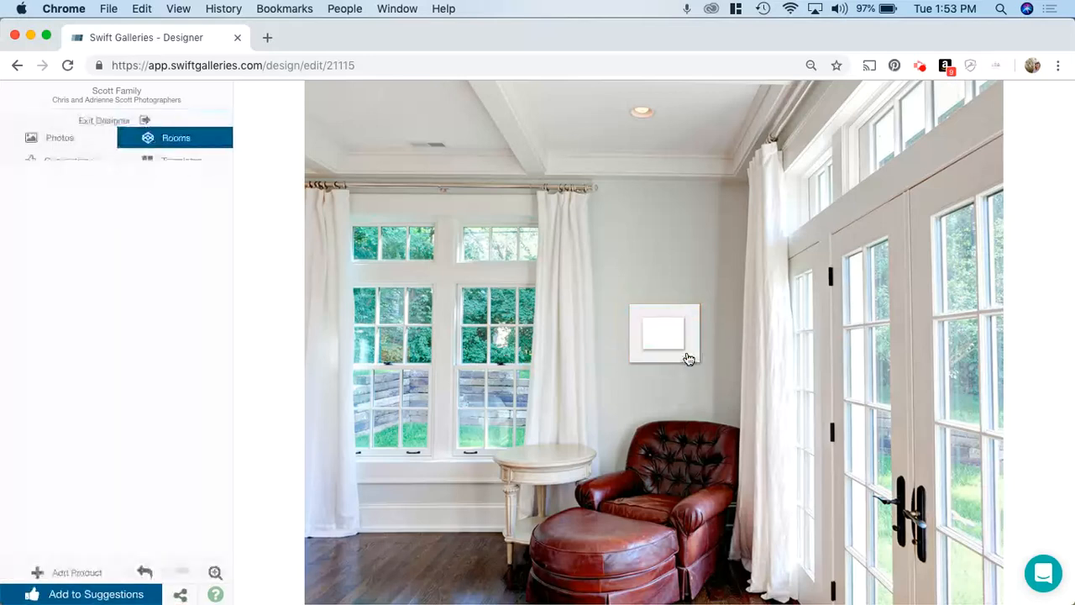
click(687, 357)
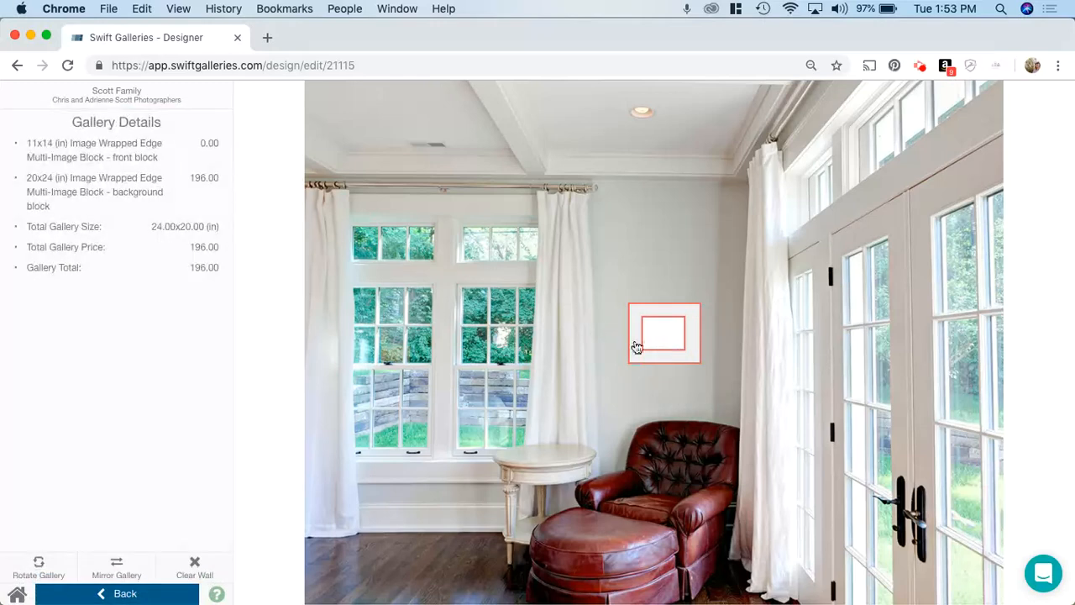
click(529, 379)
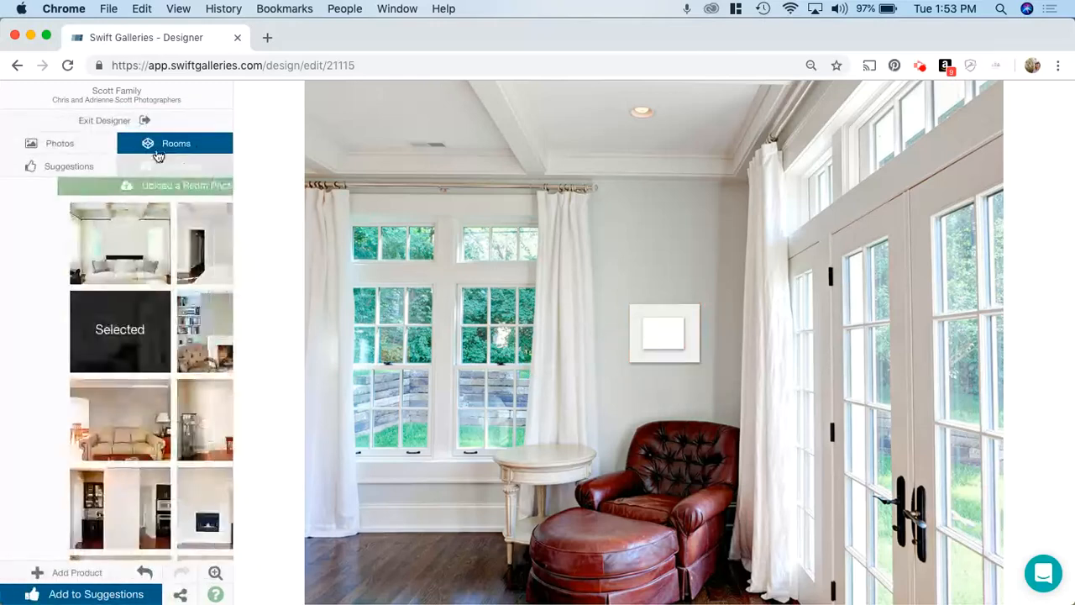
Place the ZZZ-high-res-white.jpg image into the background block and apply its crop
click(55, 149)
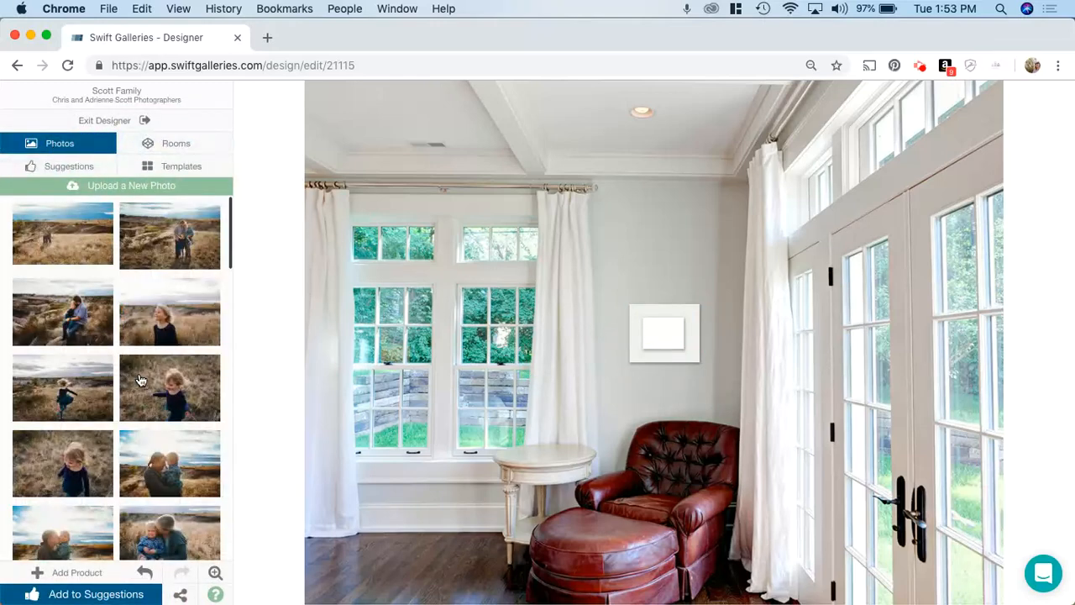
scroll(141, 380, down, 7)
scroll(141, 380, down, 10)
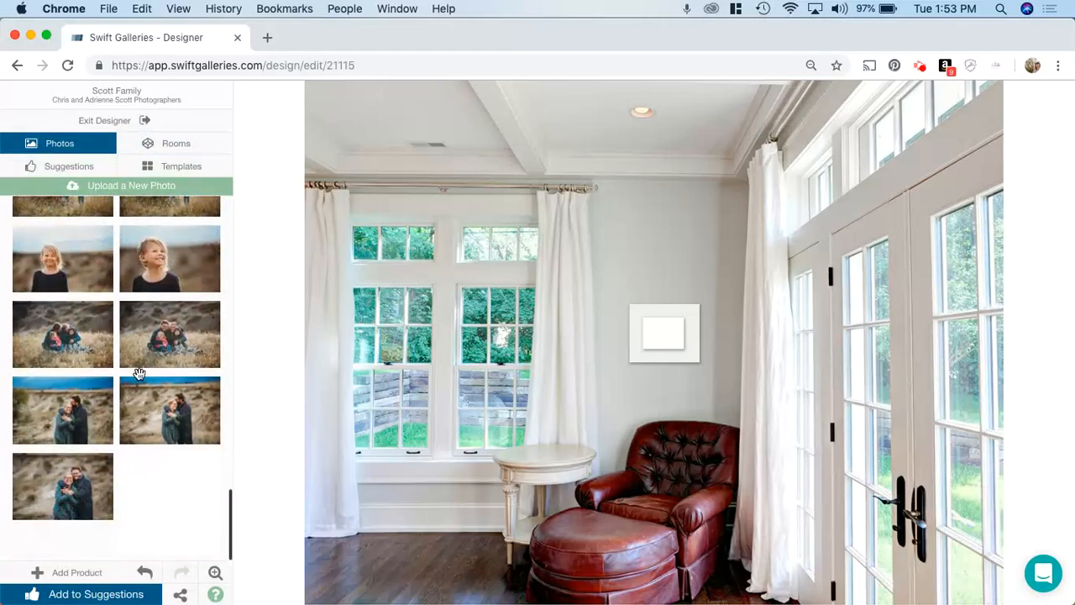
mouse_move(173, 479)
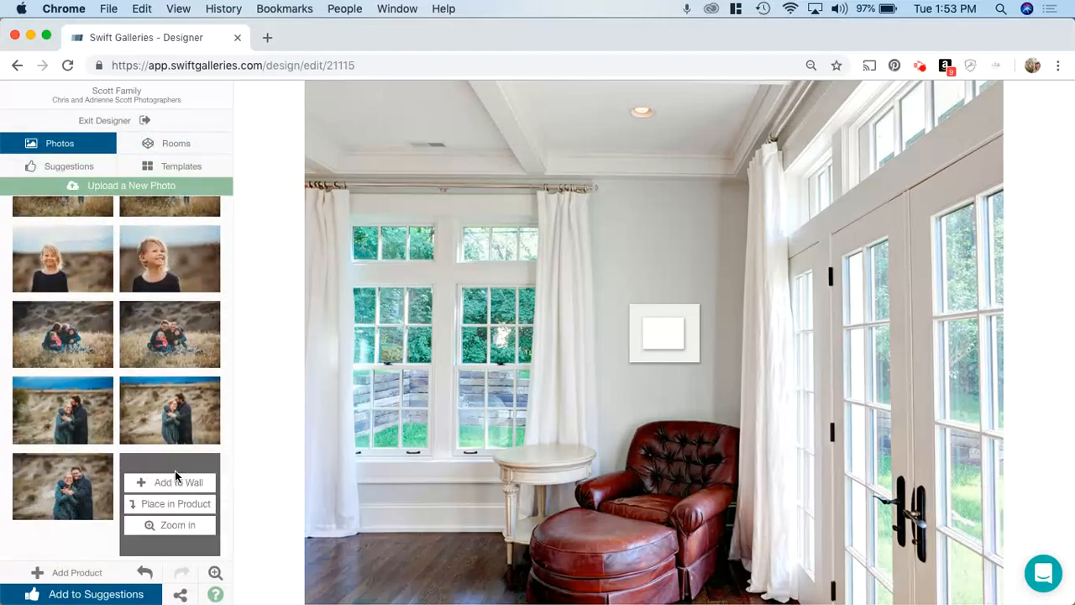
click(179, 505)
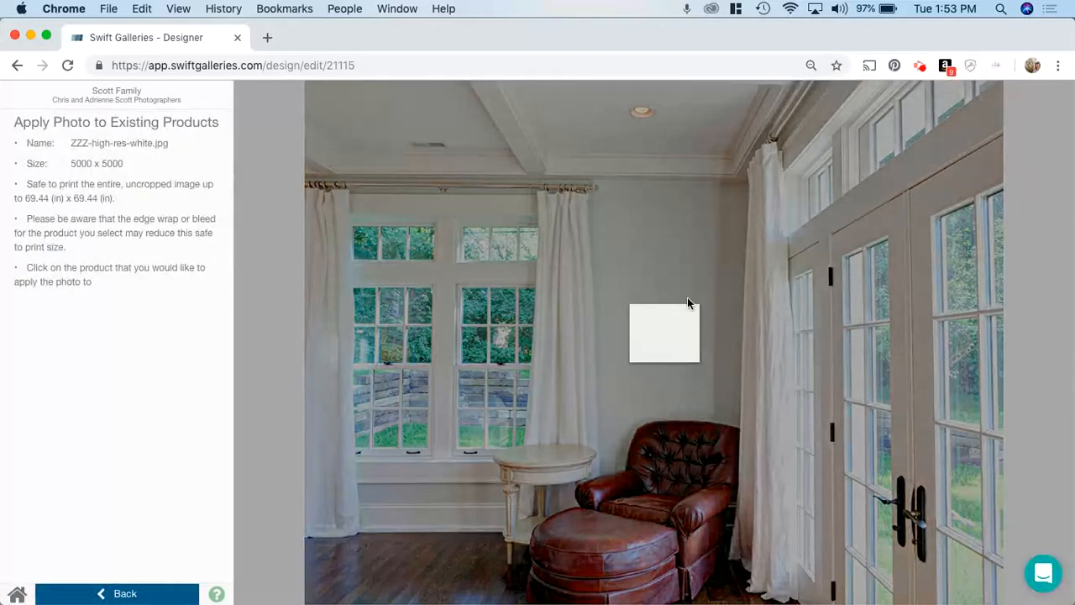
click(660, 347)
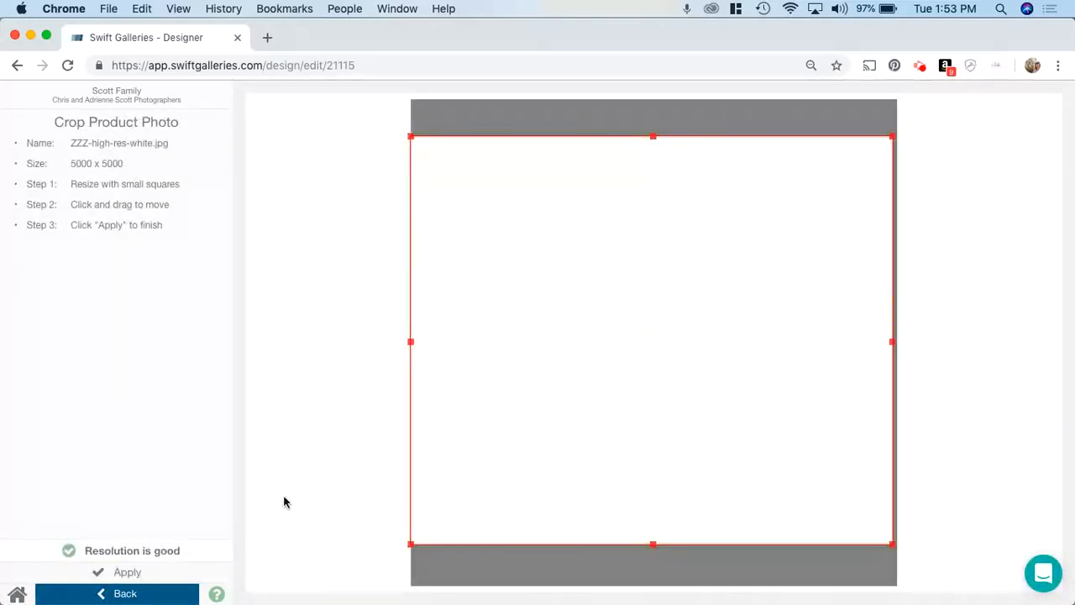
click(126, 572)
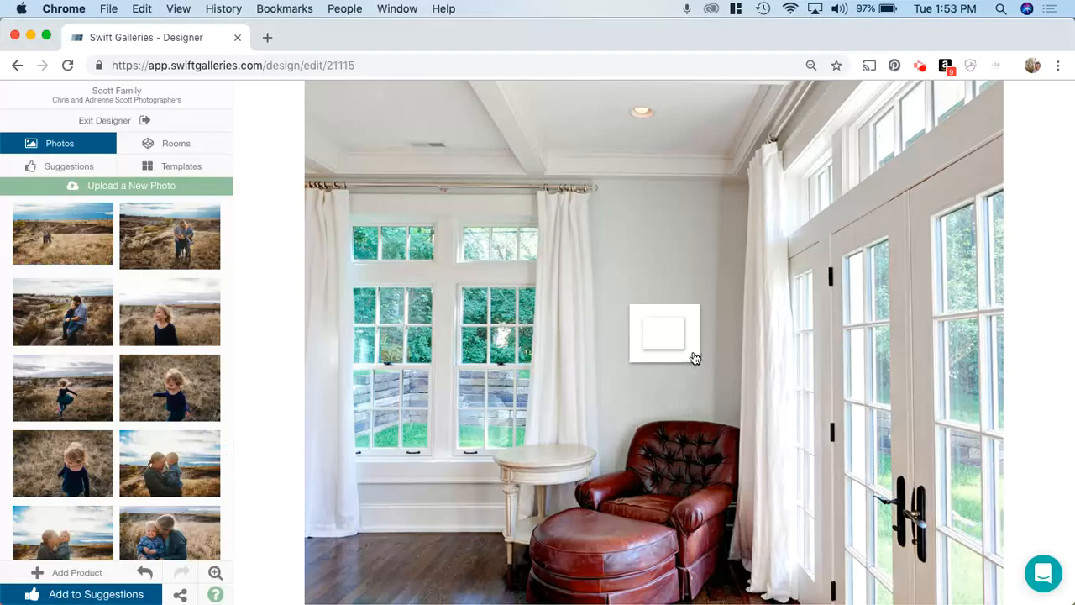
Fill the 11x14 front block with ScottFall18FamilyPortraits21.jpg and apply the crop
click(671, 331)
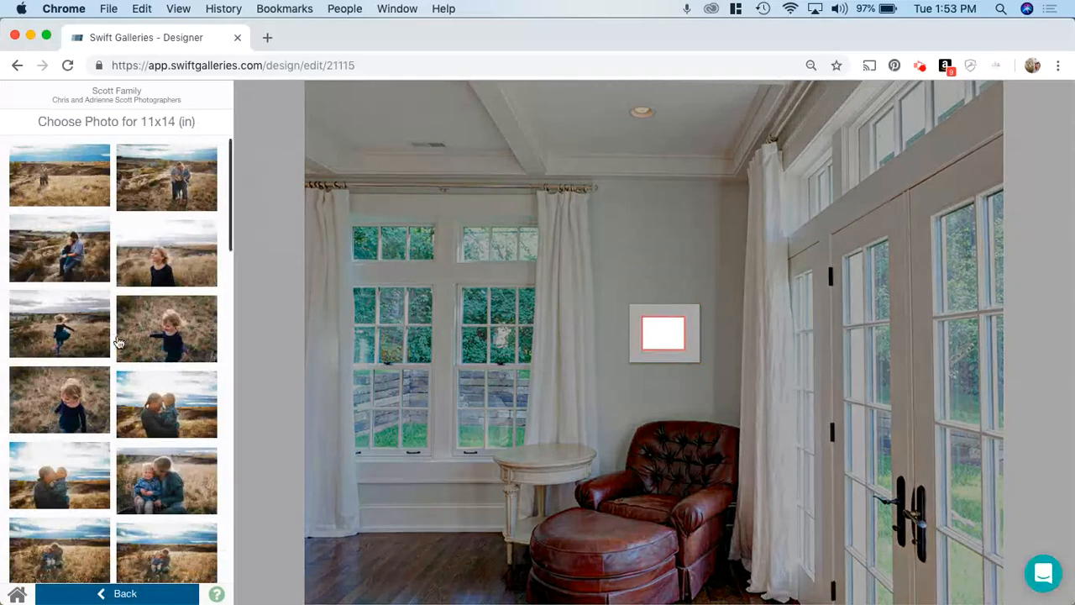
scroll(175, 363, down, 10)
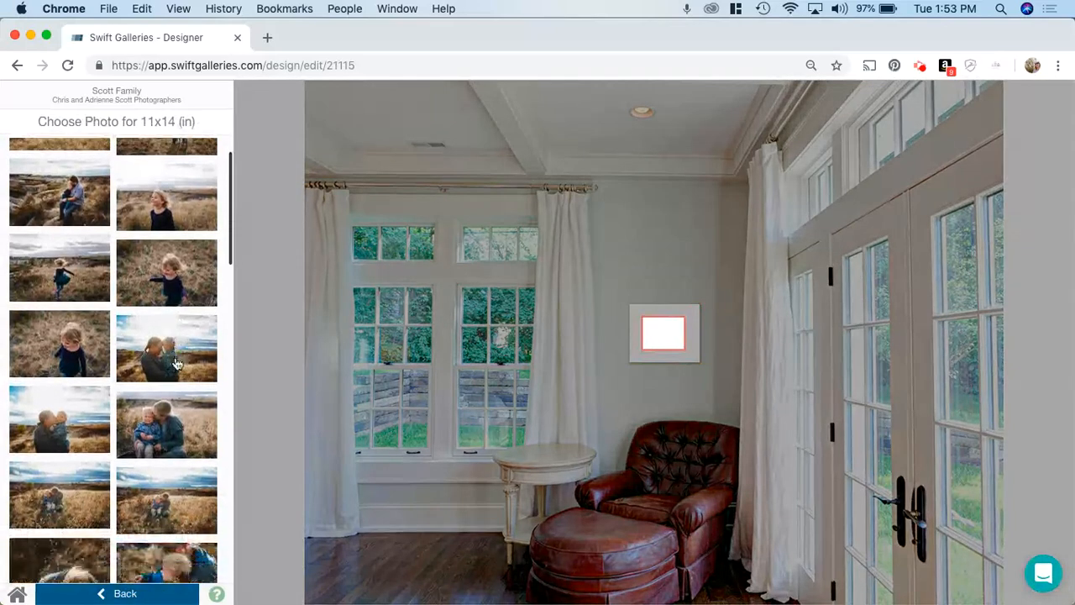
scroll(175, 363, down, 4)
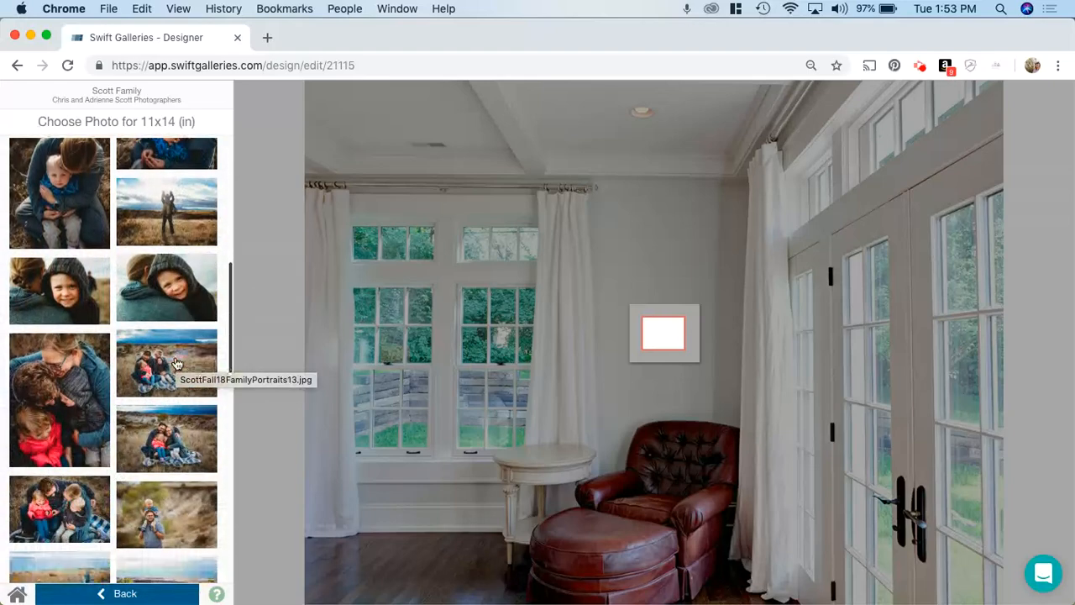
mouse_move(168, 428)
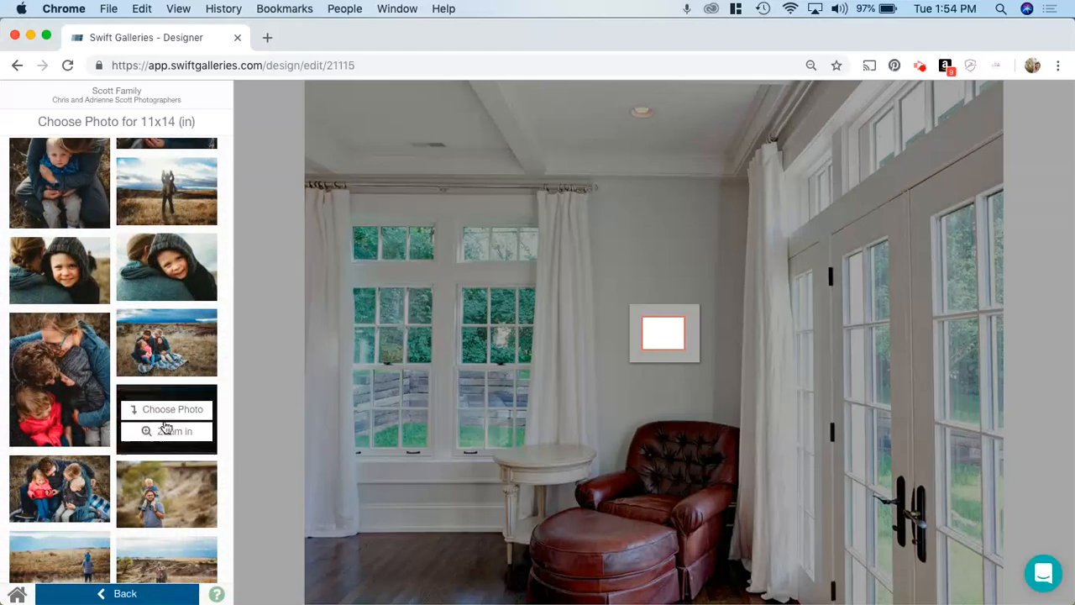
click(179, 411)
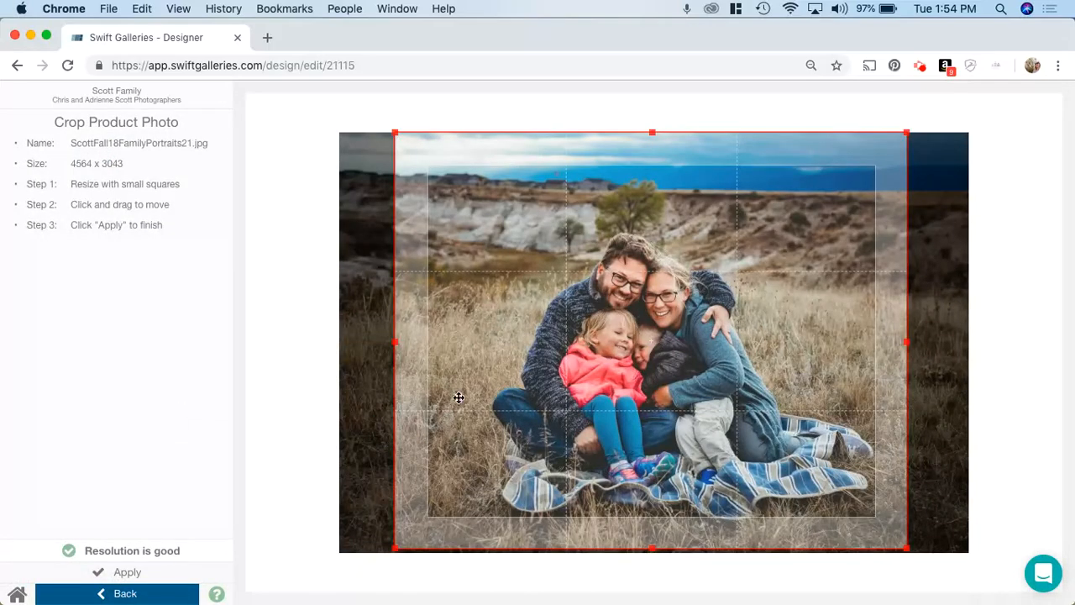
click(124, 572)
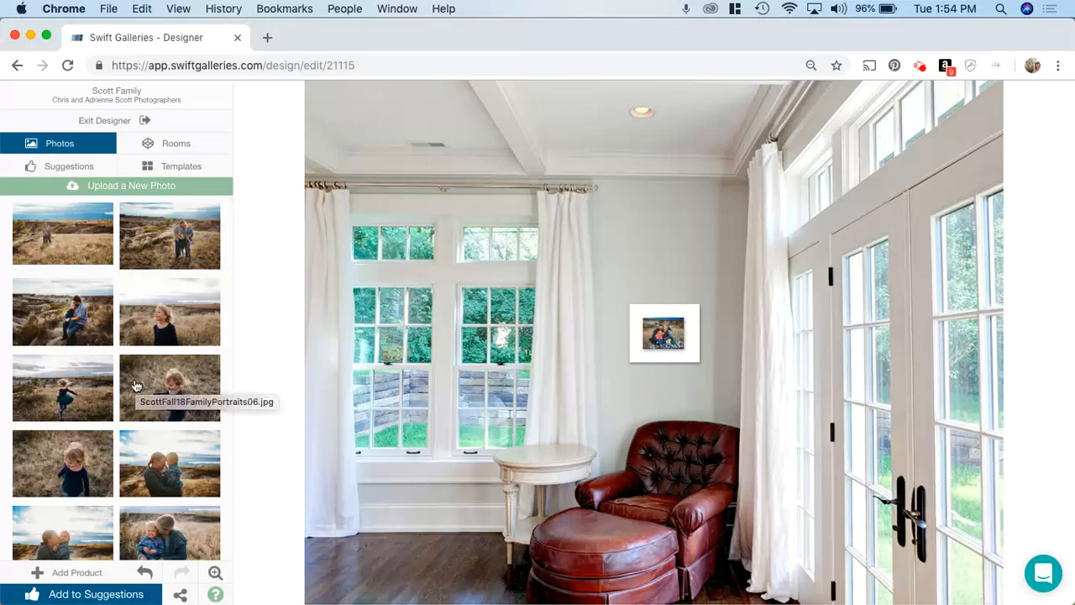
Add the finished gallery design to the client's suggestions and check the gallery details
scroll(137, 386, down, 5)
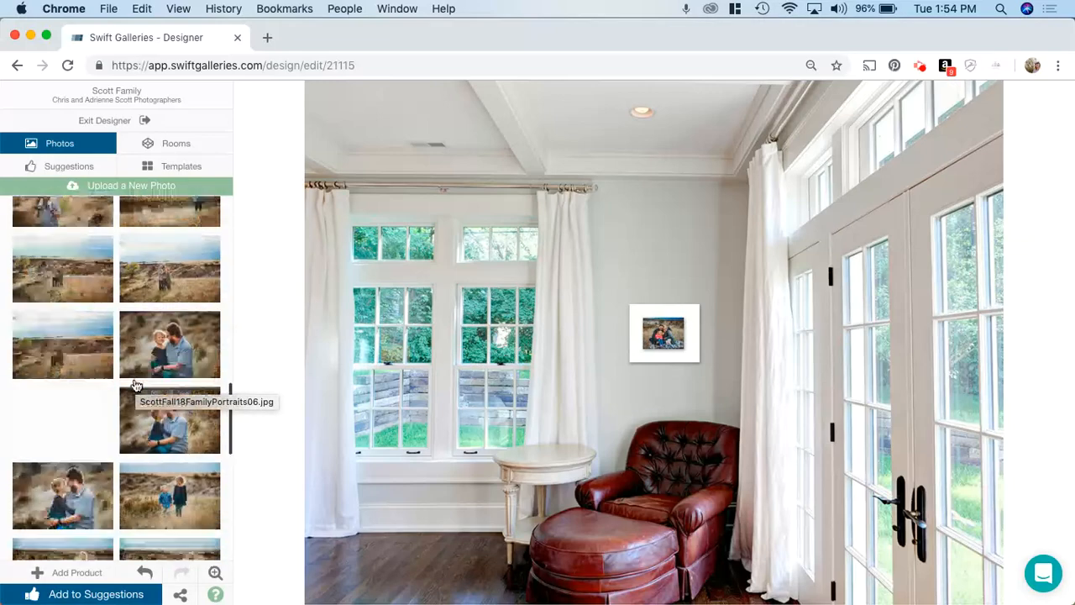
scroll(136, 386, down, 5)
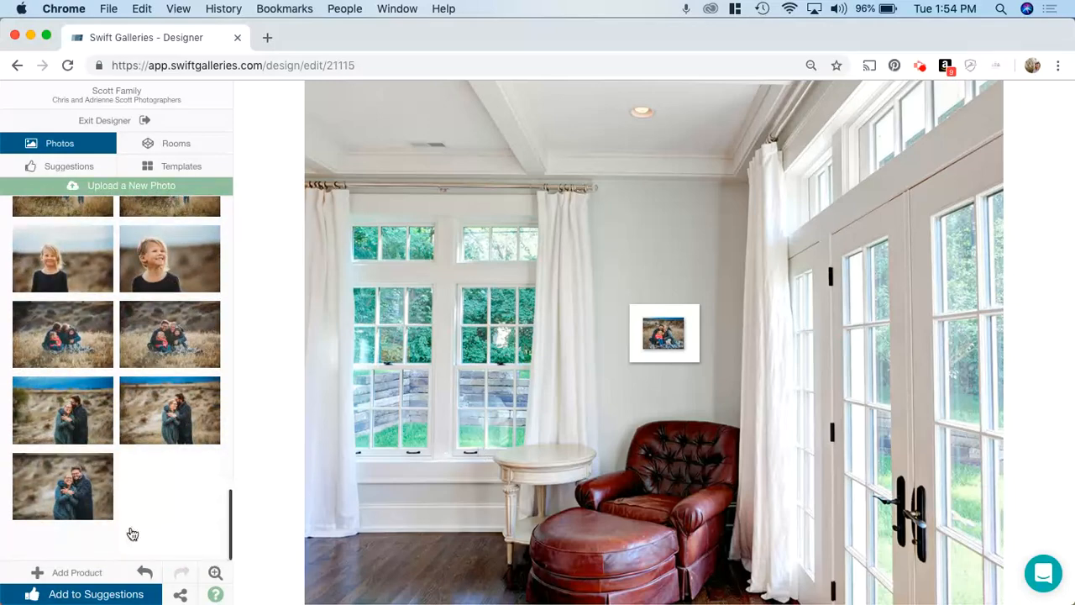
click(84, 595)
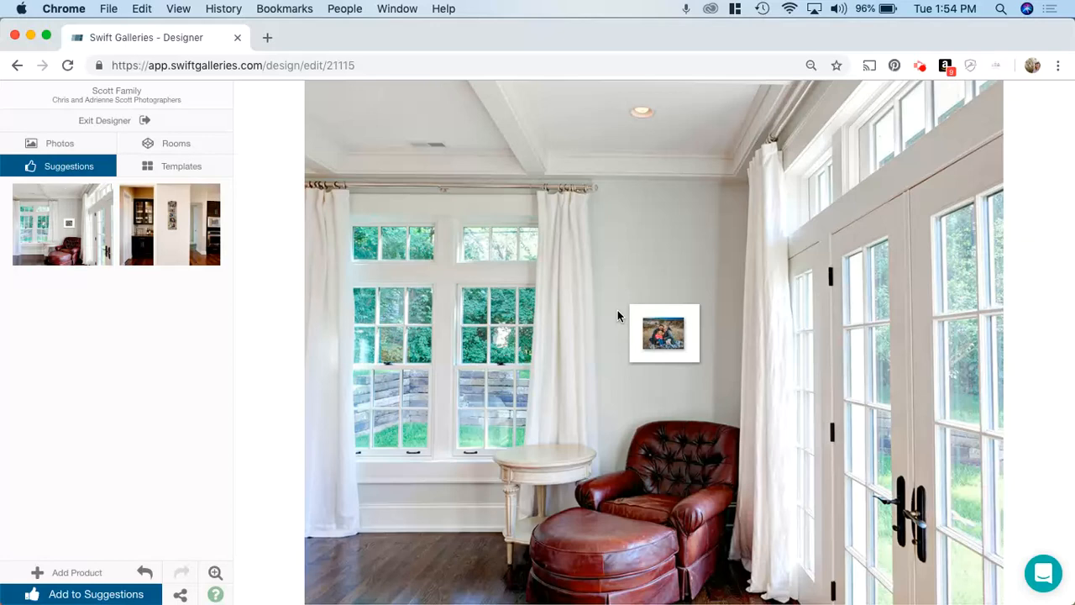
click(638, 335)
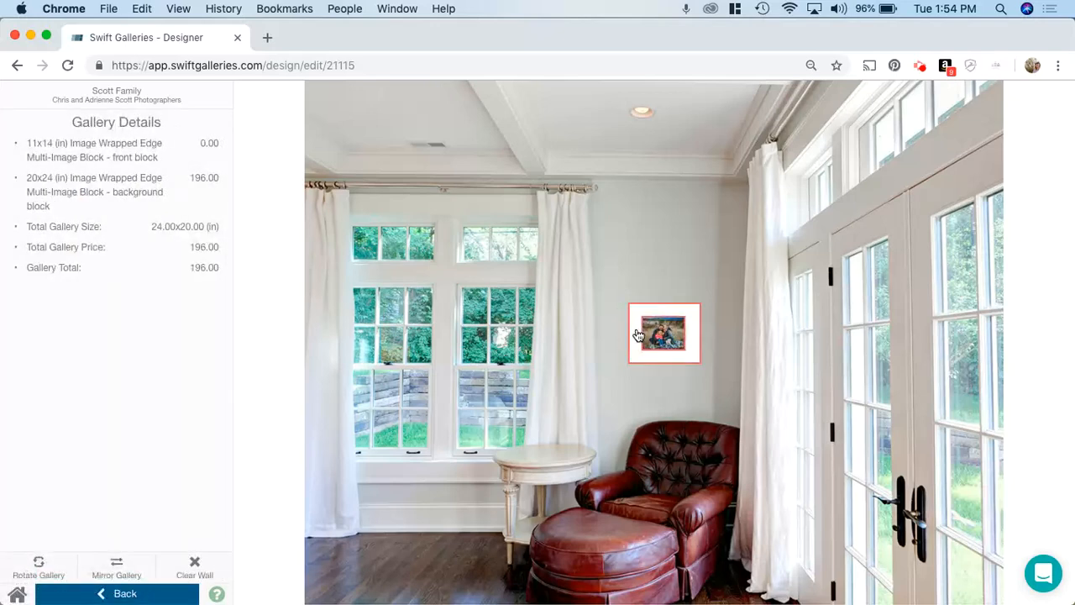